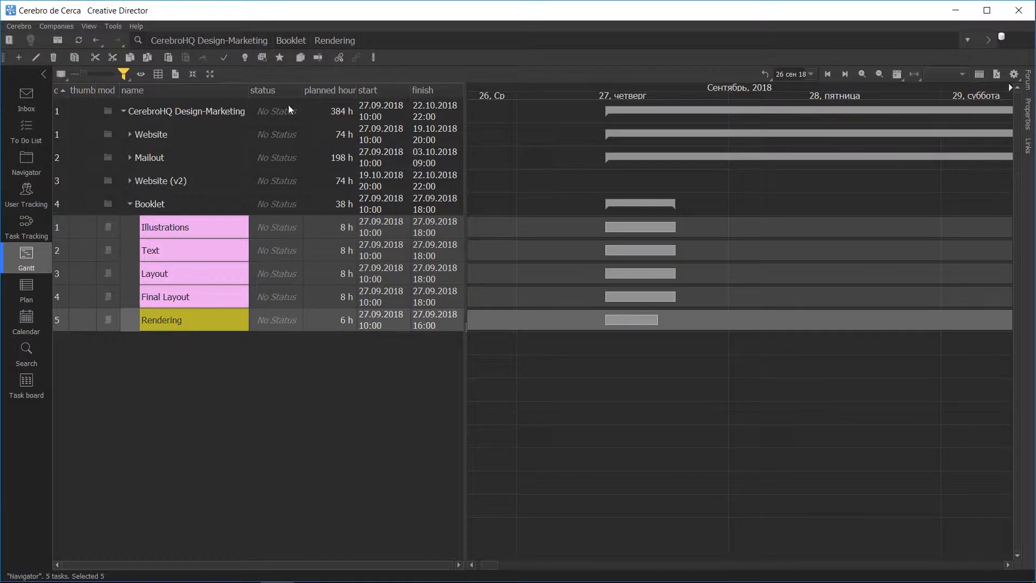
Link the five selected Booklet subtasks, from Illustrations to Rendering, into a chain
{"action": "right_click", "coordinate": [196, 313]}
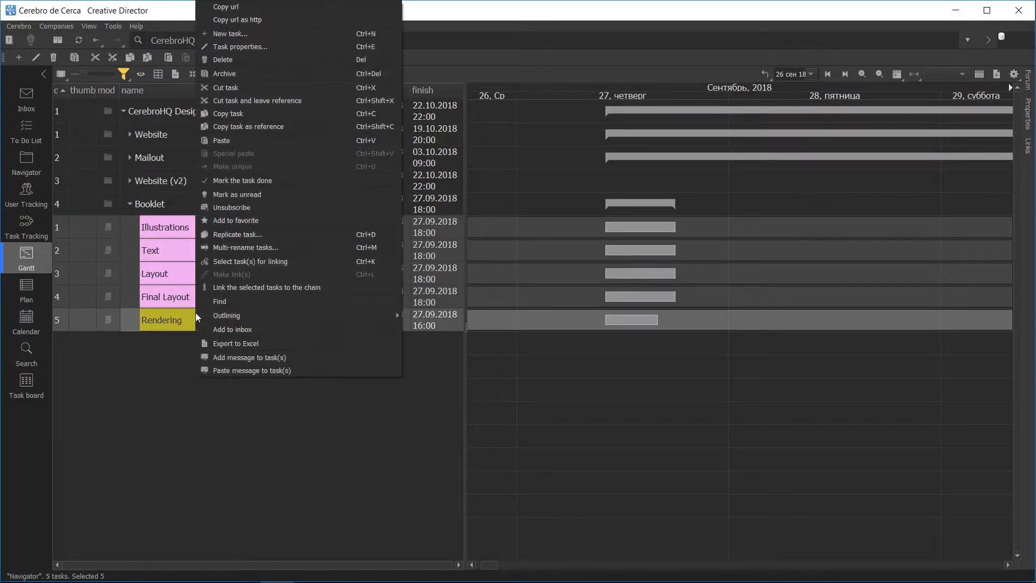
{"action": "left_click", "coordinate": [235, 288]}
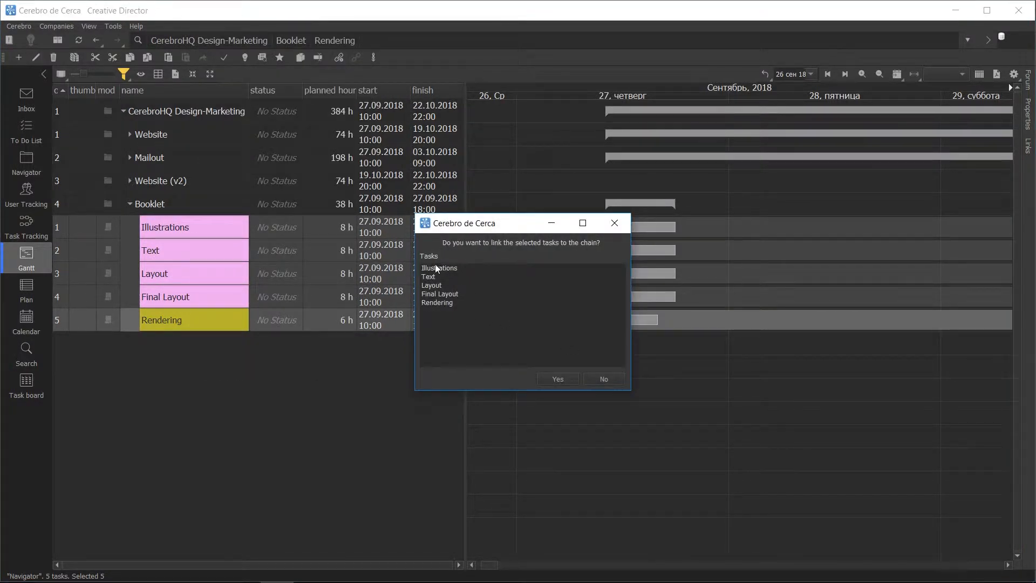
{"action": "left_click", "coordinate": [552, 380]}
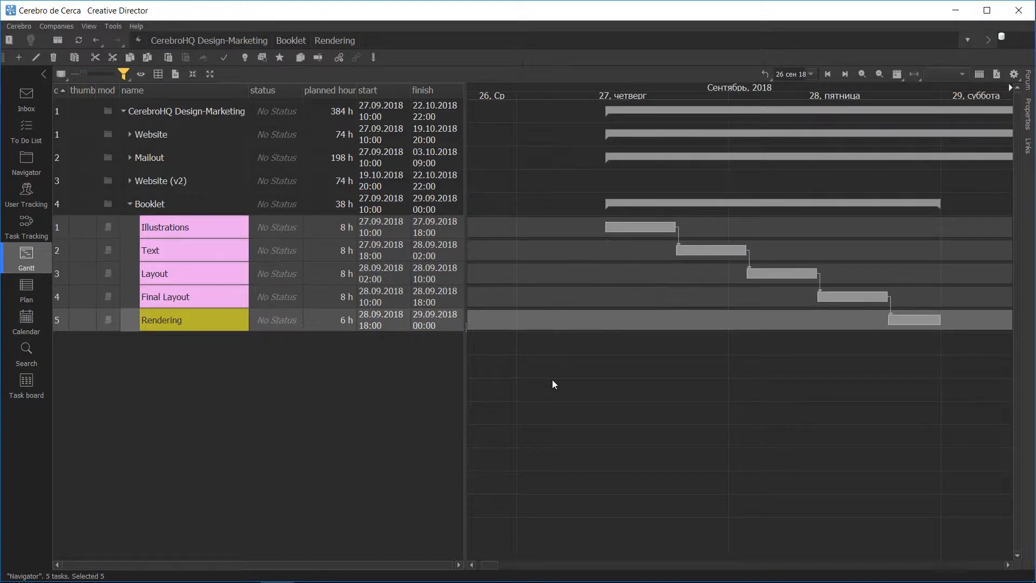
Remove the link between Illustrations and Text, and link Illustrations directly to Layout on the Gantt chart
{"action": "left_click", "coordinate": [637, 226]}
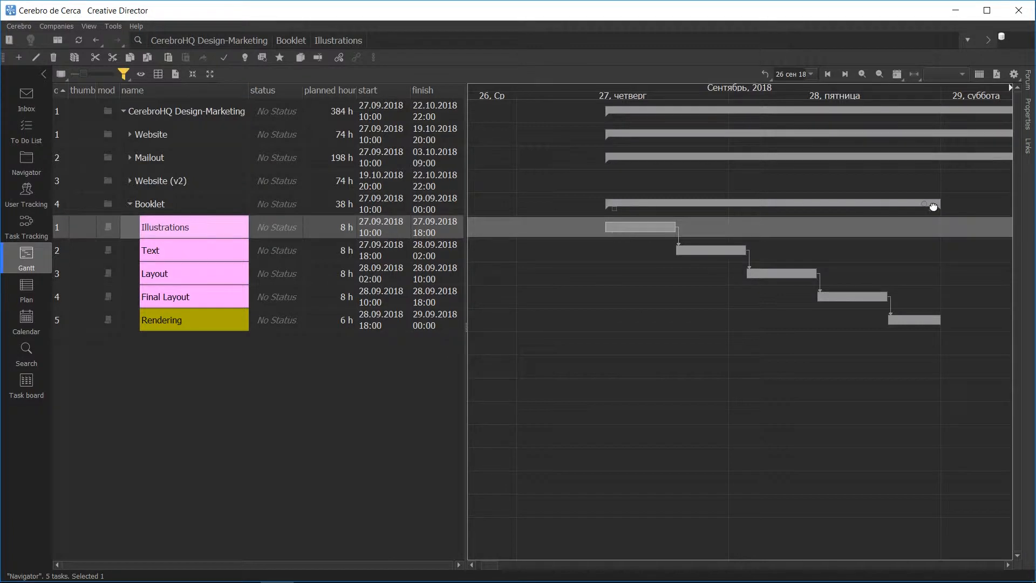
{"action": "mouse_move", "coordinate": [696, 204]}
{"action": "right_click", "coordinate": [640, 228]}
{"action": "left_click", "coordinate": [660, 260]}
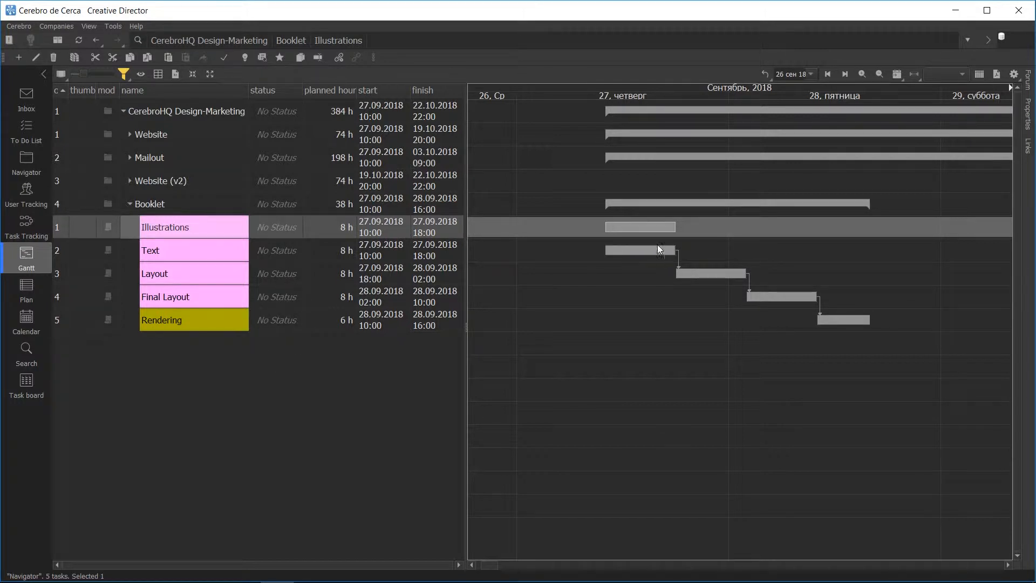
{"action": "left_click_drag", "start_coordinate": [694, 272], "coordinate": [714, 274]}
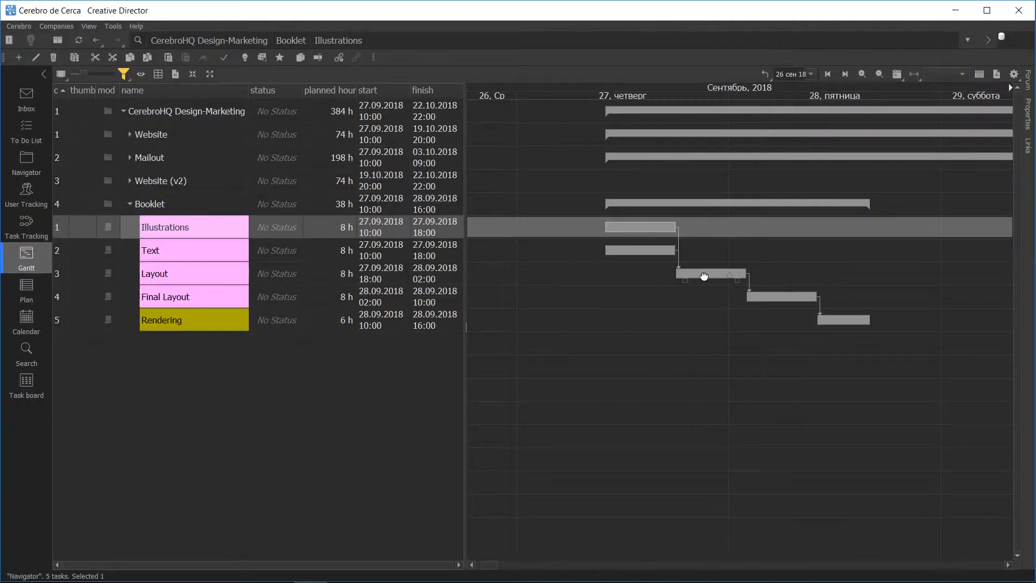
Copy the Booklet task, paste it into the CerebroHQ Design-Marketing project and expand the copy's subtasks
{"action": "left_click", "coordinate": [151, 203]}
{"action": "right_click", "coordinate": [151, 202]}
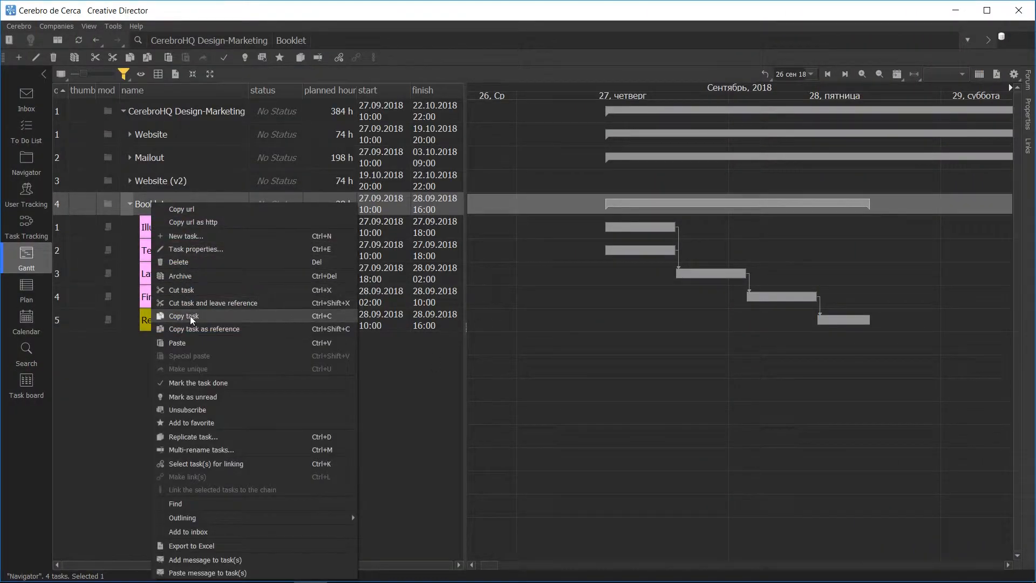
{"action": "left_click", "coordinate": [210, 316]}
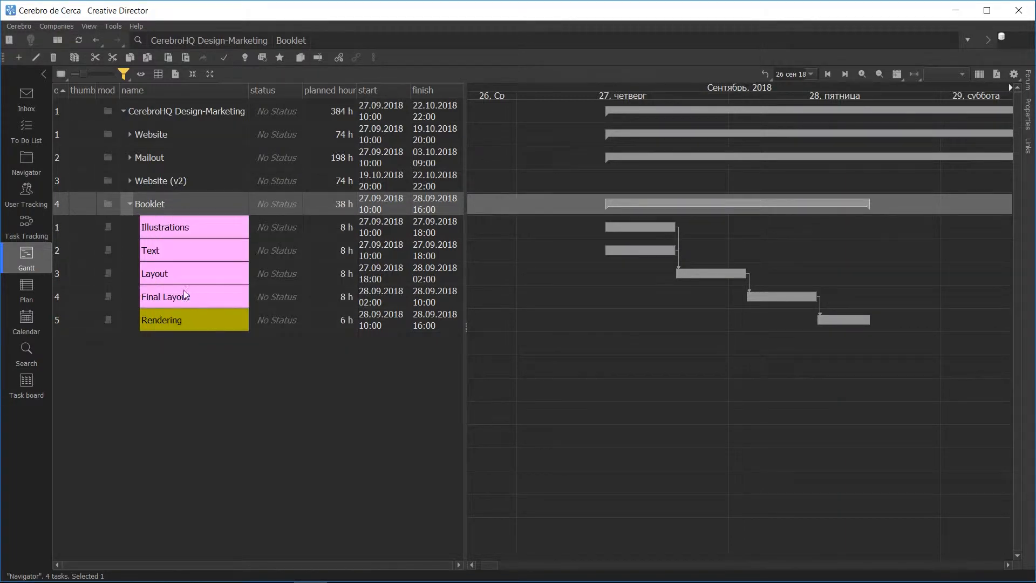
{"action": "left_click", "coordinate": [150, 112]}
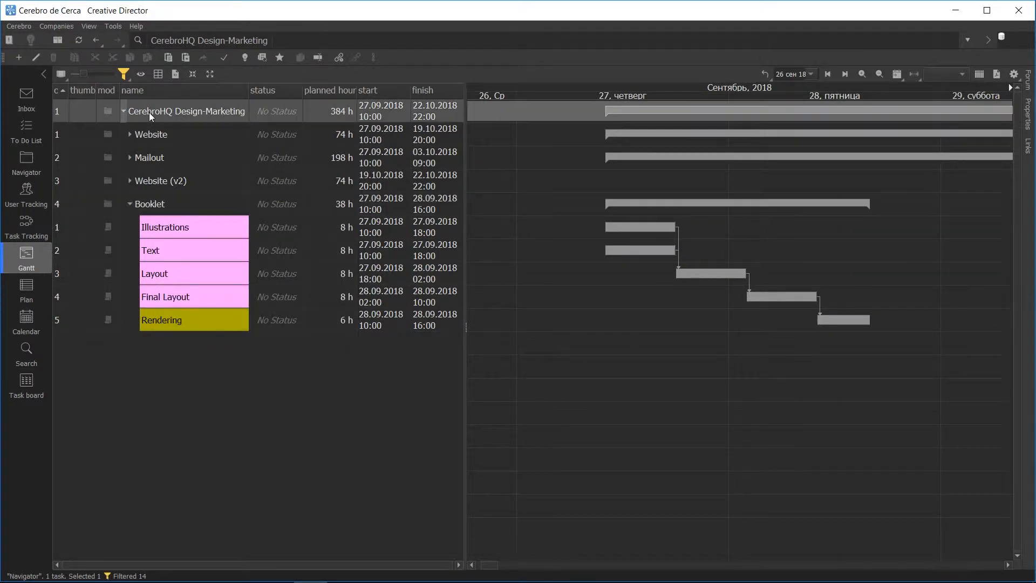
{"action": "right_click", "coordinate": [151, 113]}
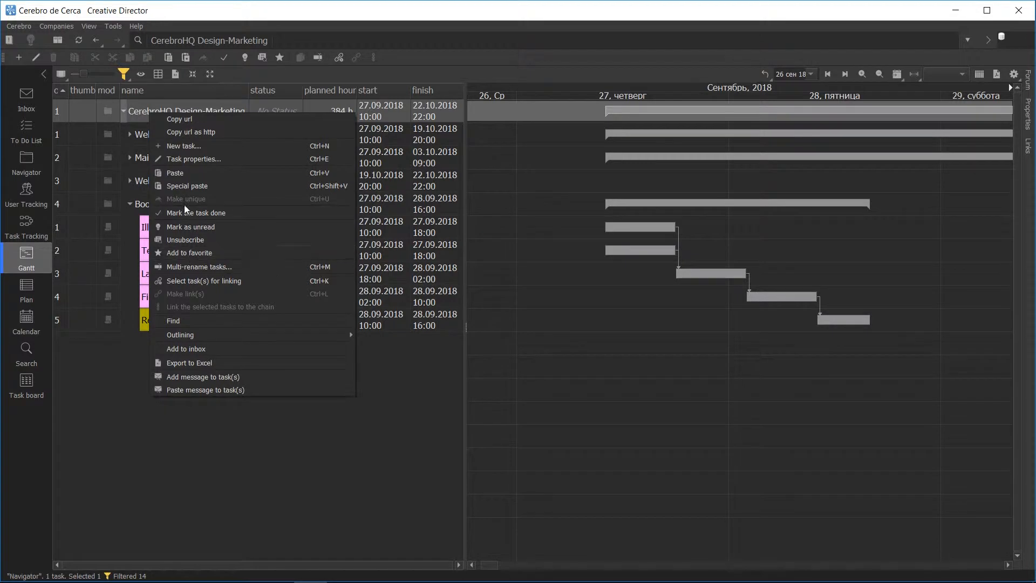
{"action": "left_click", "coordinate": [325, 173]}
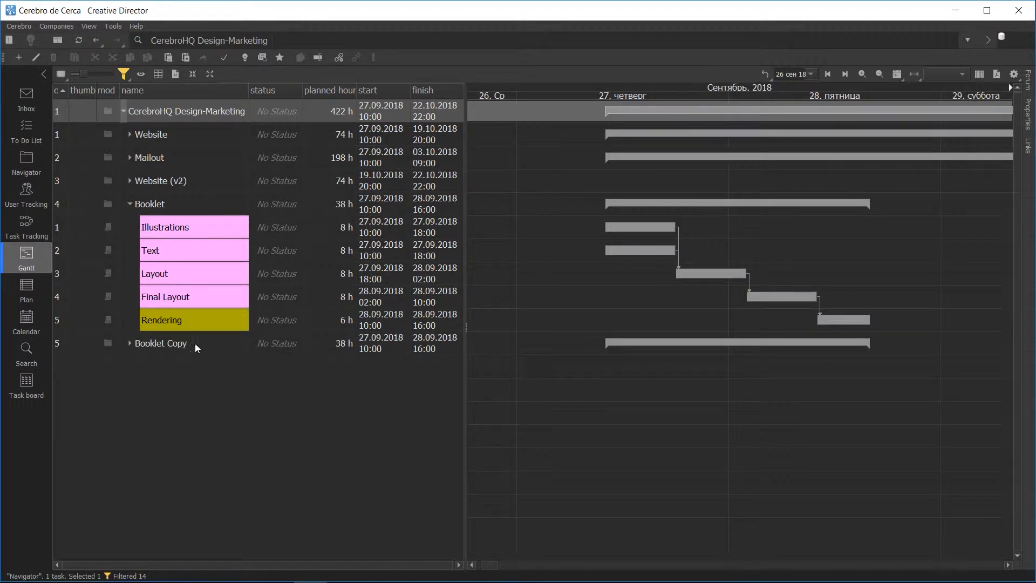
{"action": "left_click", "coordinate": [129, 343]}
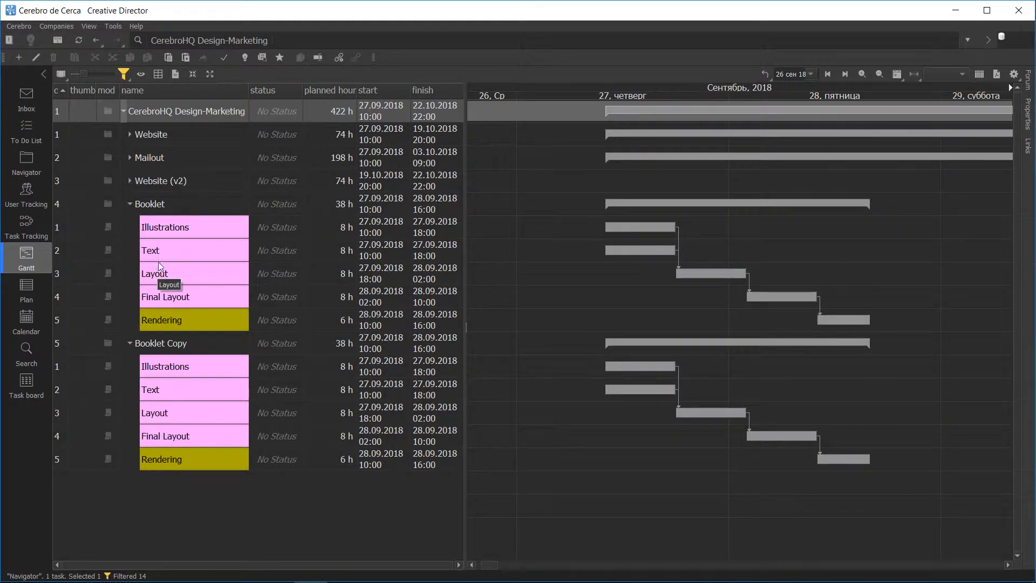
Rename the original Booklet task as "Booklet for Client Presentation"
{"action": "left_click", "coordinate": [171, 205]}
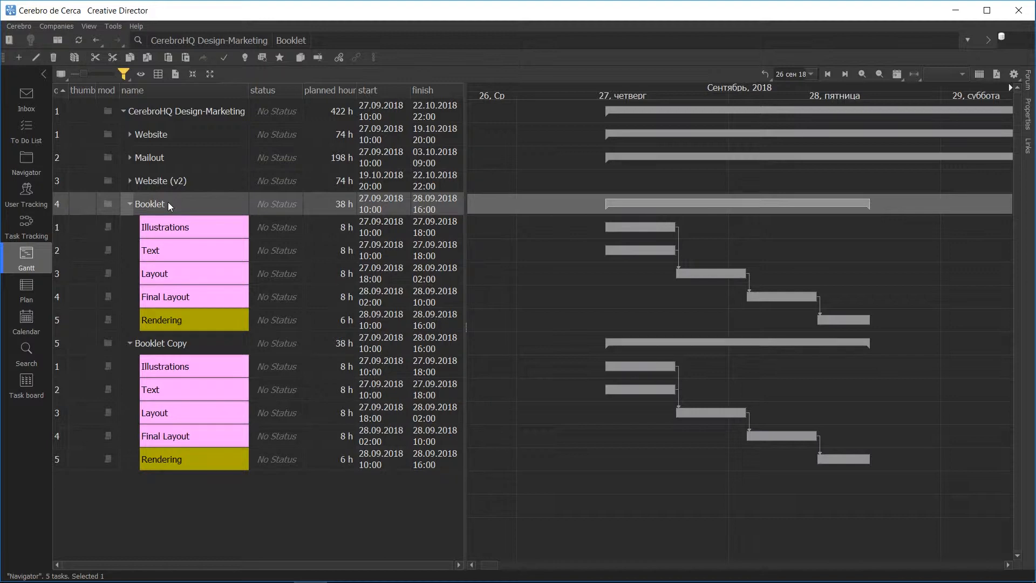
{"action": "left_click", "coordinate": [167, 202]}
{"action": "type", "text": "Booklet for "}
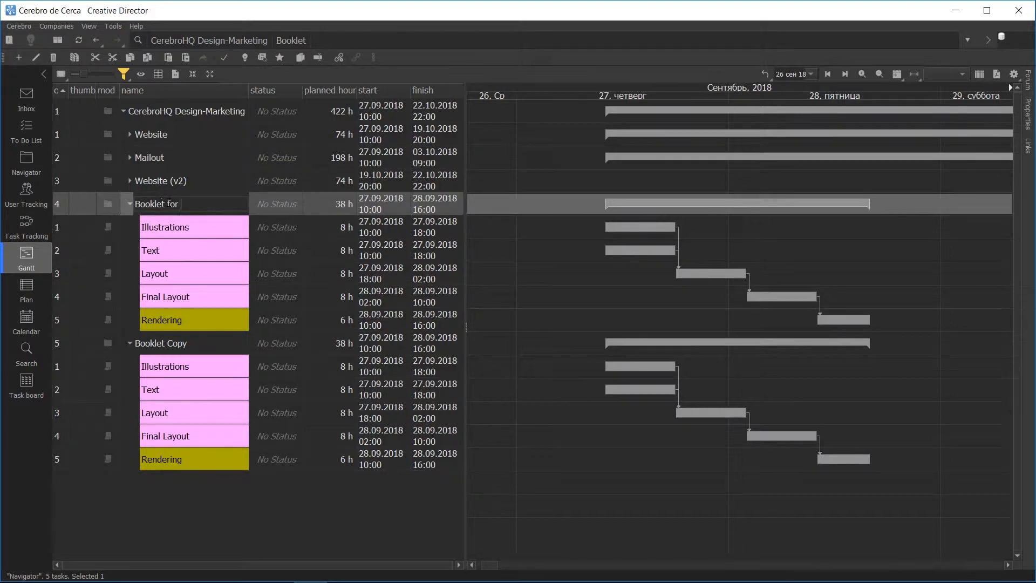
{"action": "type", "text": "Client Presentation"}
{"action": "key", "text": "Return"}
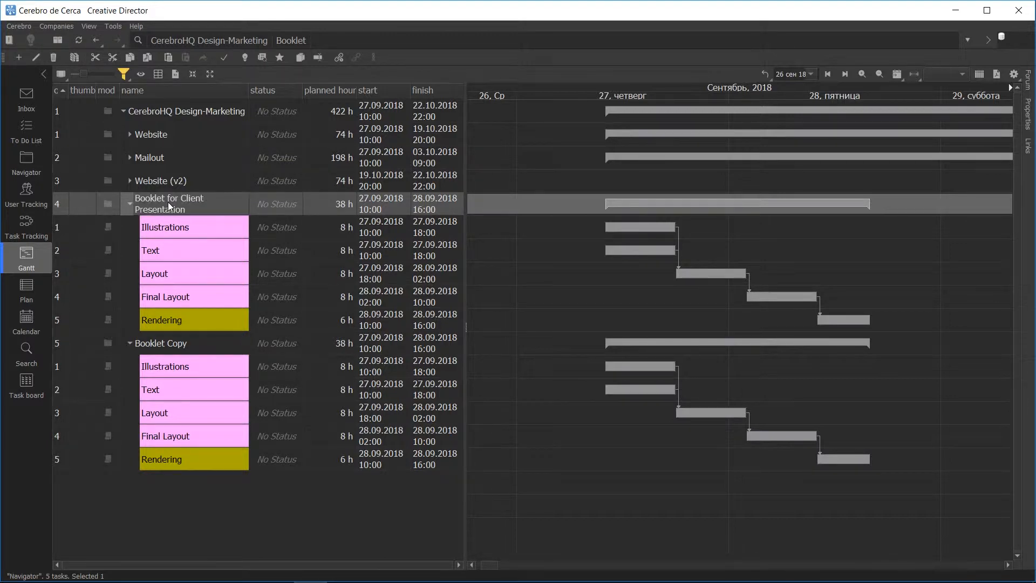
Rename the Booklet Copy task as "Booklet for Event"
{"action": "left_click", "coordinate": [153, 345]}
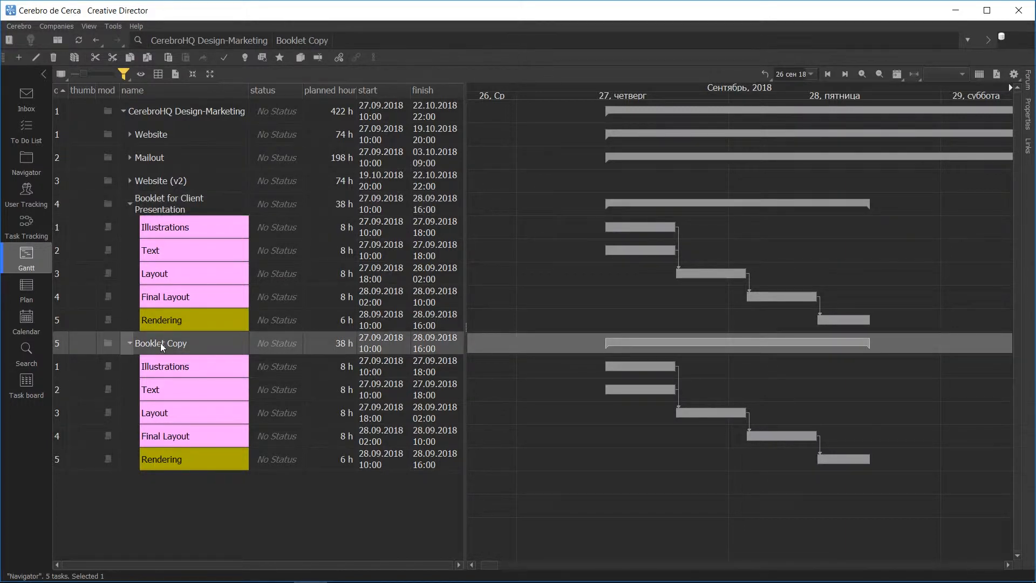
{"action": "left_click", "coordinate": [160, 343]}
{"action": "key", "text": "ctrl+a"}
{"action": "type", "text": "Booklet for Event"}
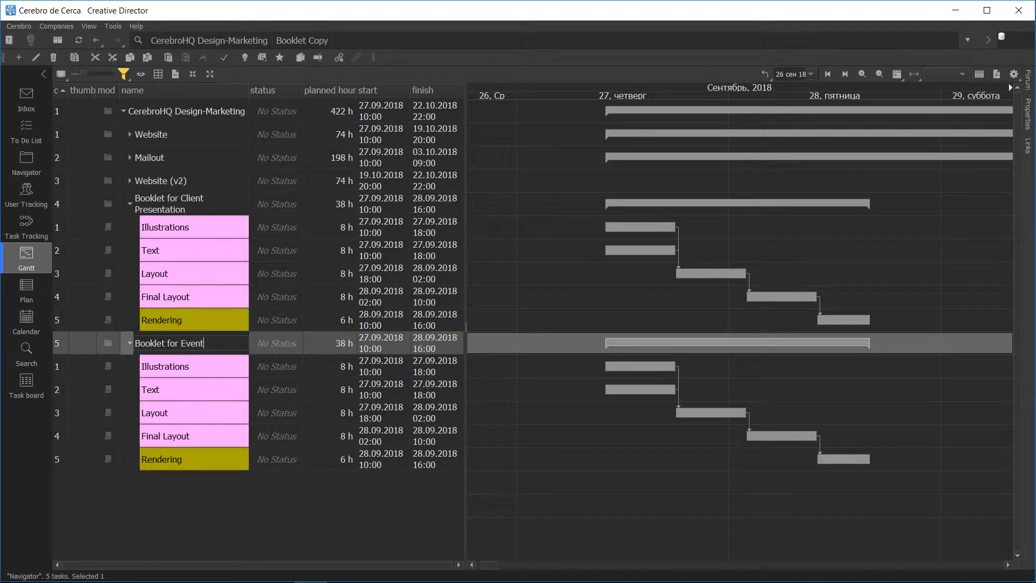
{"action": "key", "text": "Return"}
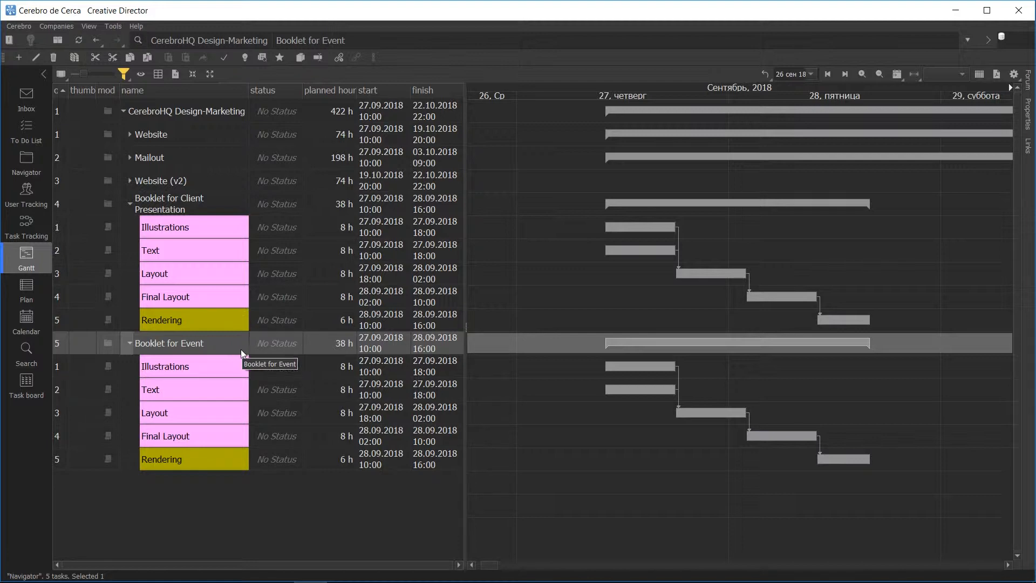
Start replicating the Booklet for Client Presentation task with the name template [N1-7], keeping only the name's first seven characters
{"action": "left_click", "coordinate": [165, 203]}
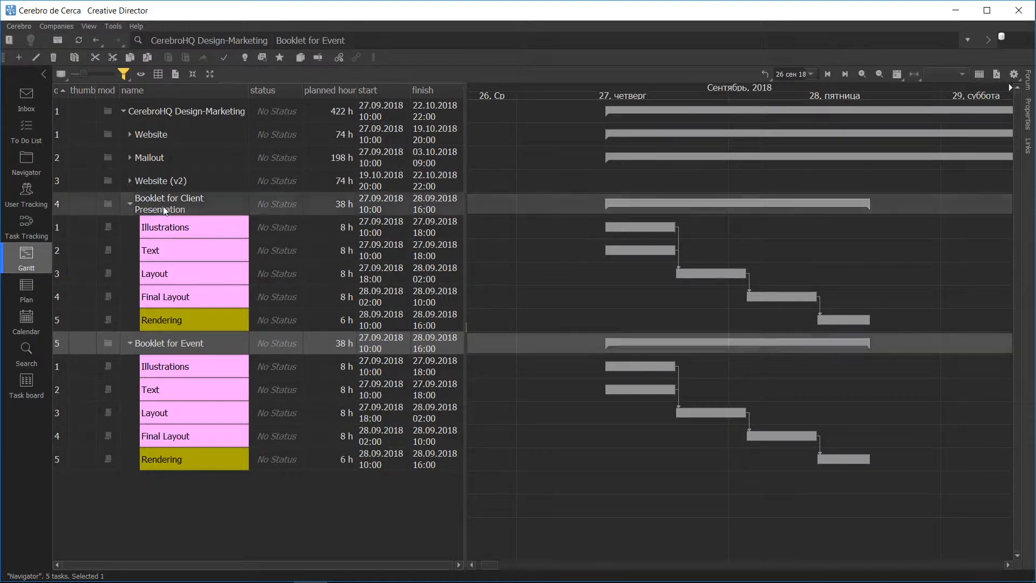
{"action": "right_click", "coordinate": [164, 207]}
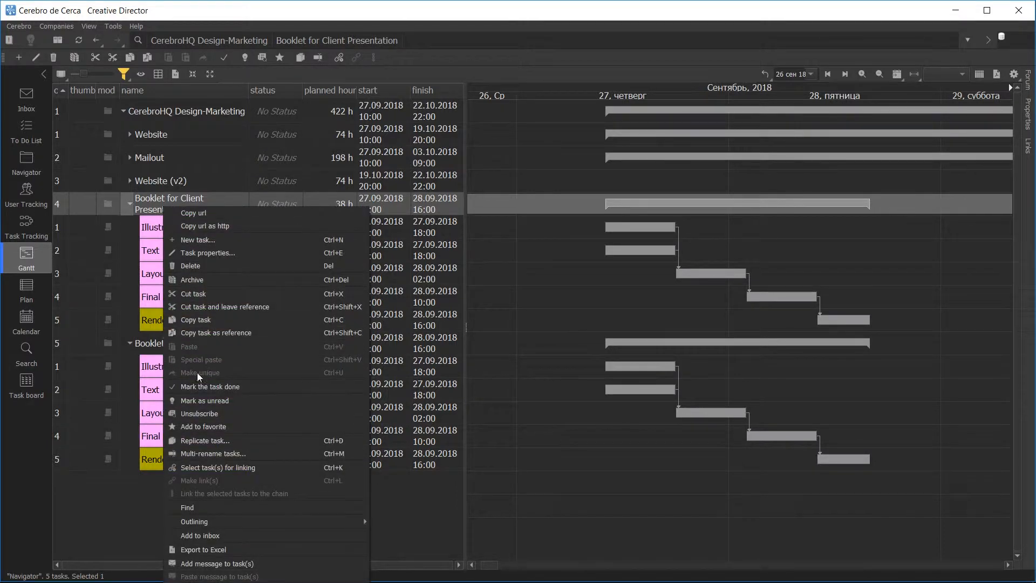
{"action": "left_click", "coordinate": [196, 442]}
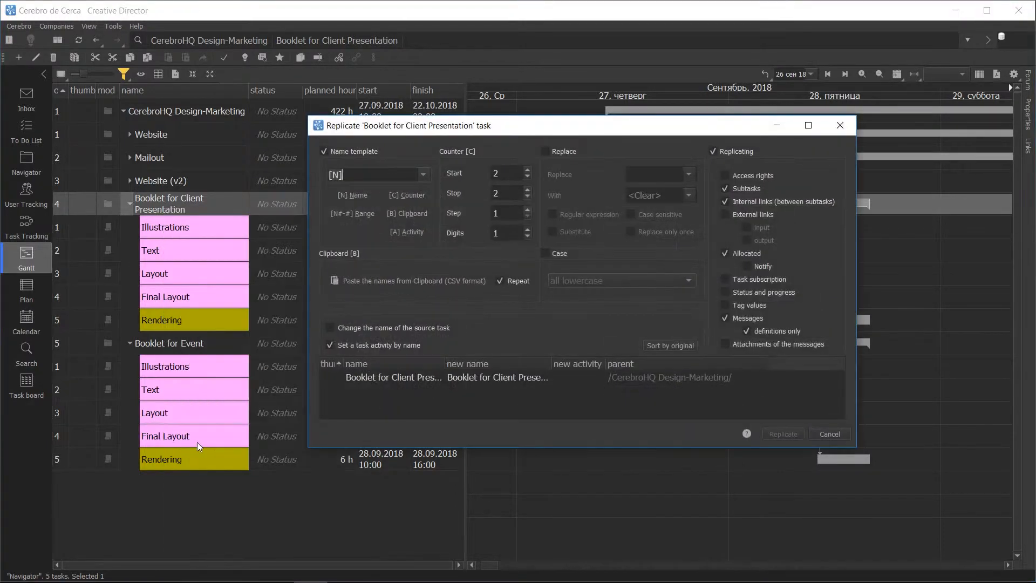
{"action": "left_click", "coordinate": [358, 213]}
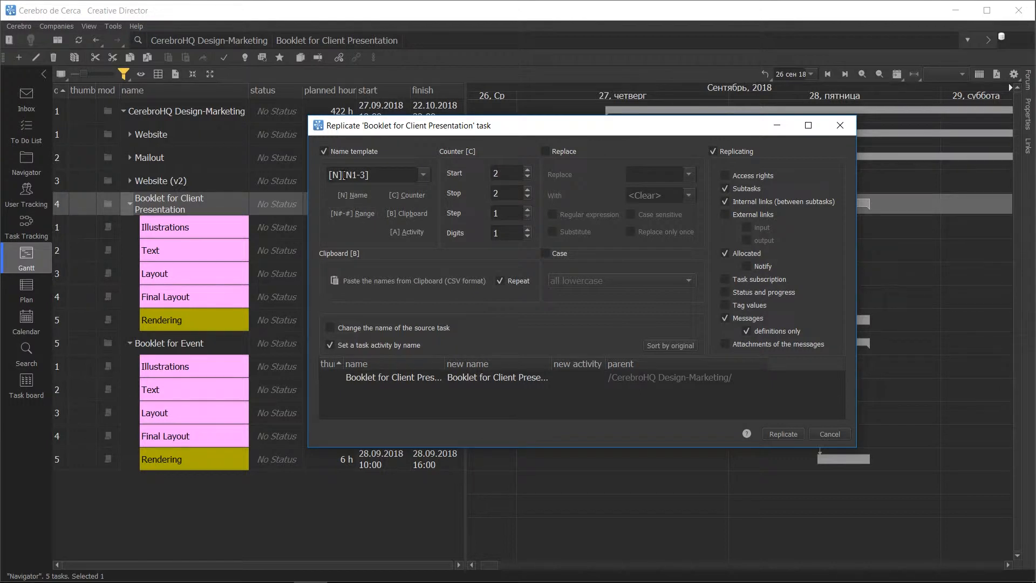
{"action": "key", "text": "Home"}
{"action": "key", "text": "Delete"}
{"action": "key", "text": "Delete"}
{"action": "key", "text": "Delete"}
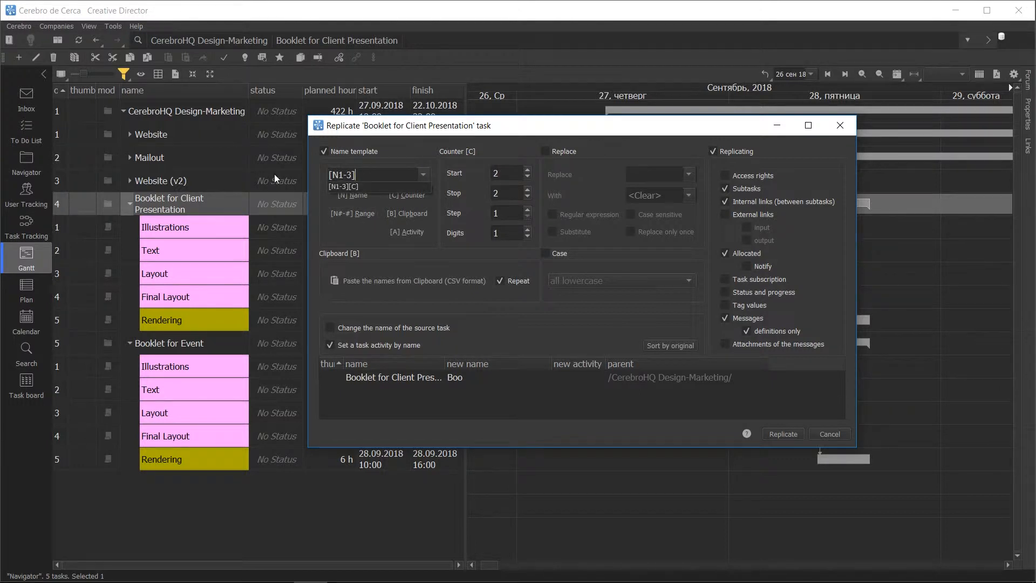
{"action": "key", "text": "BackSpace"}
{"action": "type", "text": "7"}
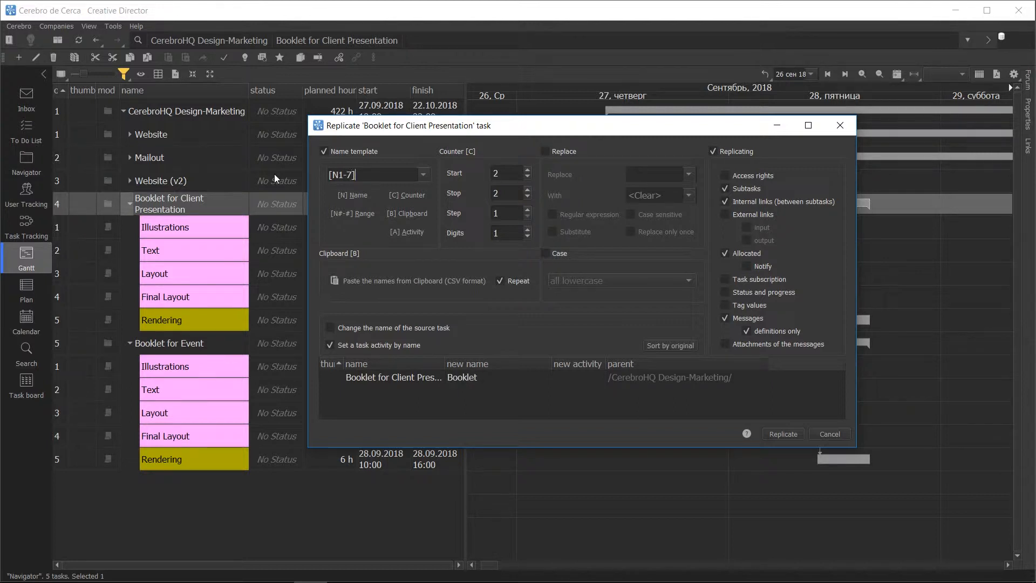
Add the counter [C] to the name template, set its stop value to 5 and enlarge the dialog to fit all new names
{"action": "left_click", "coordinate": [423, 199]}
{"action": "left_click", "coordinate": [528, 190]}
{"action": "left_click", "coordinate": [528, 190]}
{"action": "left_click", "coordinate": [528, 190]}
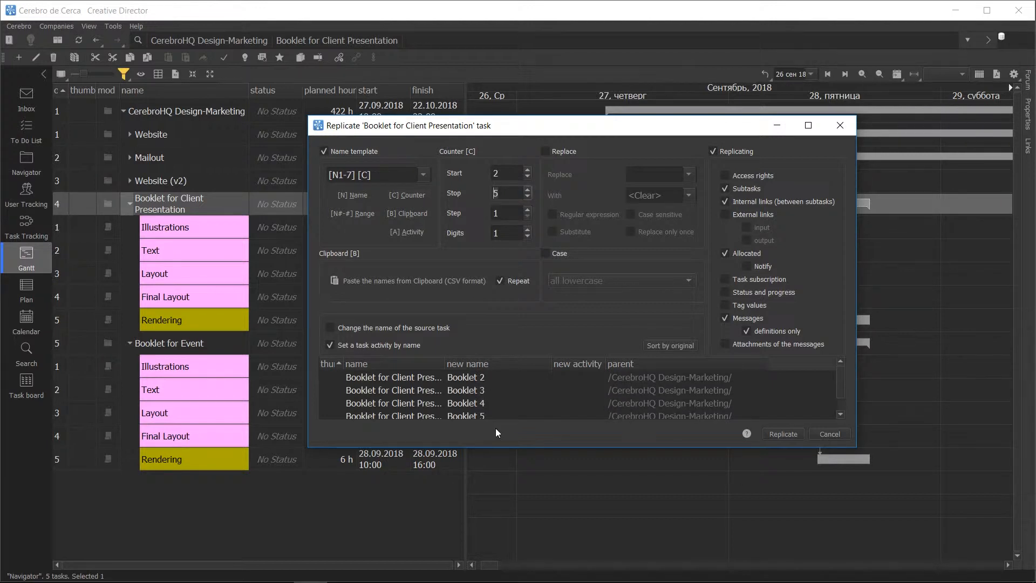
{"action": "mouse_move", "coordinate": [495, 446]}
{"action": "left_mouse_down"}
{"action": "mouse_move", "coordinate": [497, 468]}
{"action": "mouse_move", "coordinate": [497, 459]}
{"action": "left_mouse_up"}
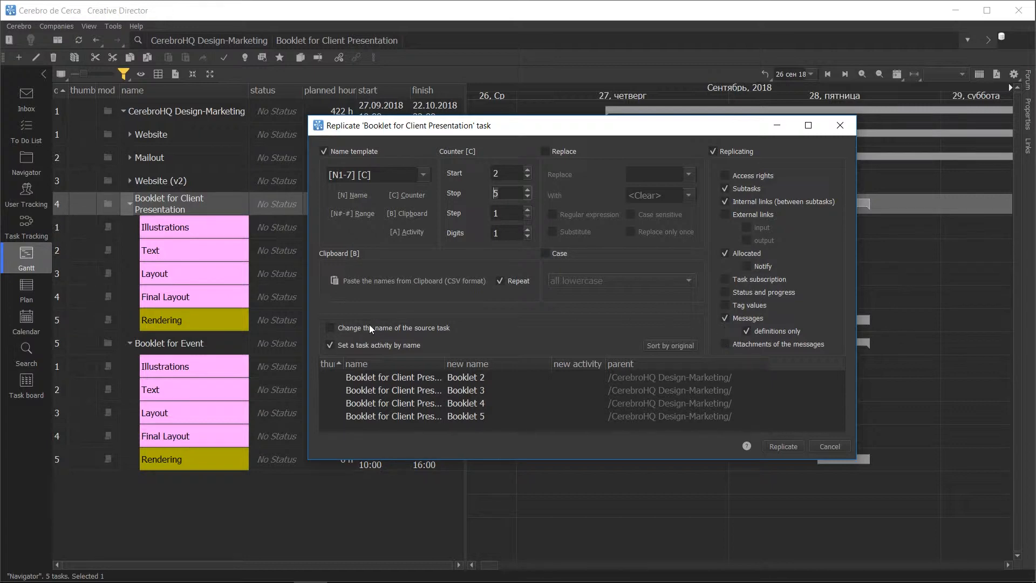
Check the new names in the list and replicate the task as Booklet 2 through Booklet 5
{"action": "left_click", "coordinate": [329, 328]}
{"action": "double_click", "coordinate": [477, 374]}
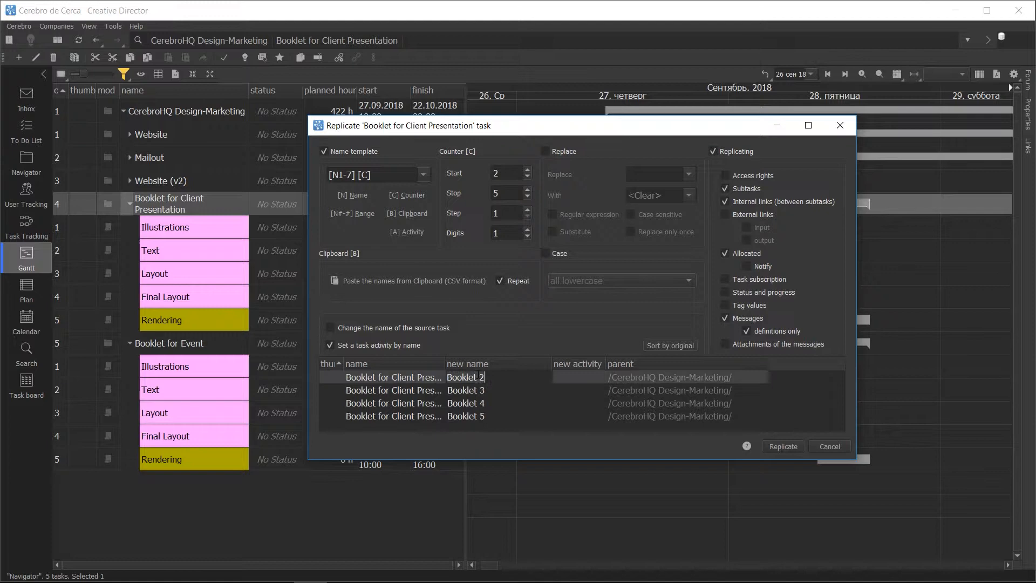
{"action": "left_click", "coordinate": [490, 390]}
{"action": "left_click", "coordinate": [490, 405]}
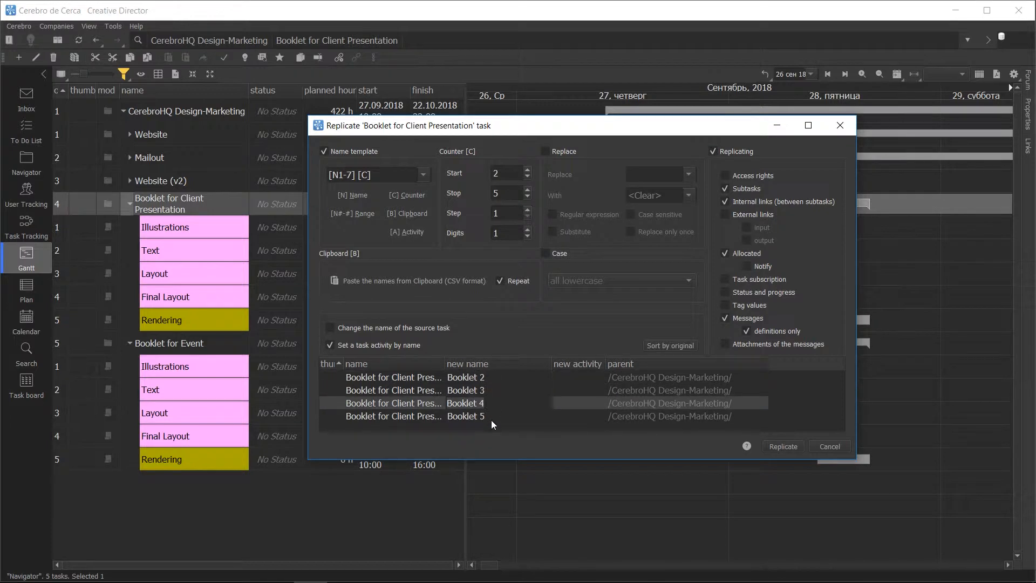
{"action": "left_click", "coordinate": [490, 418]}
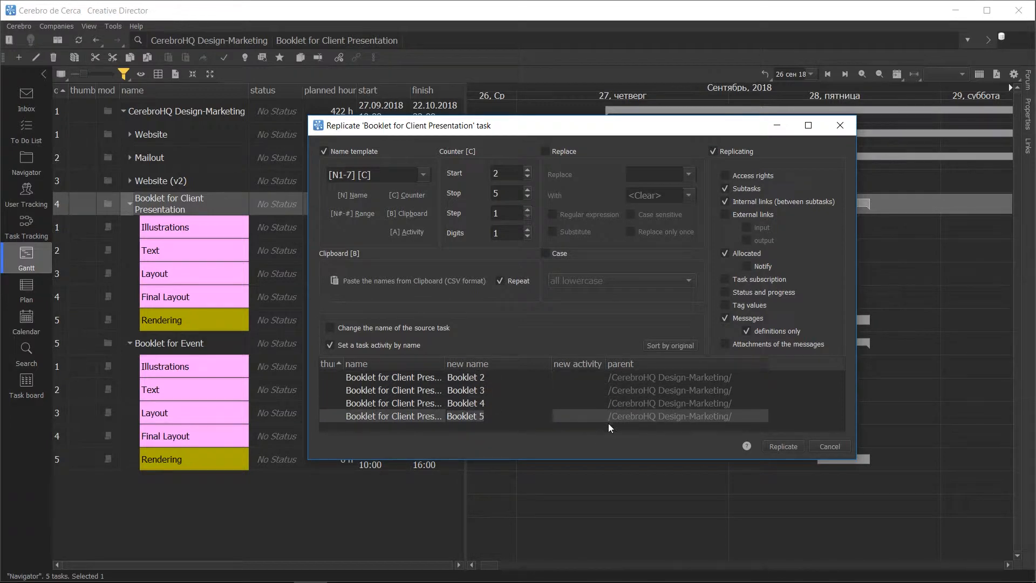
{"action": "left_click", "coordinate": [785, 448]}
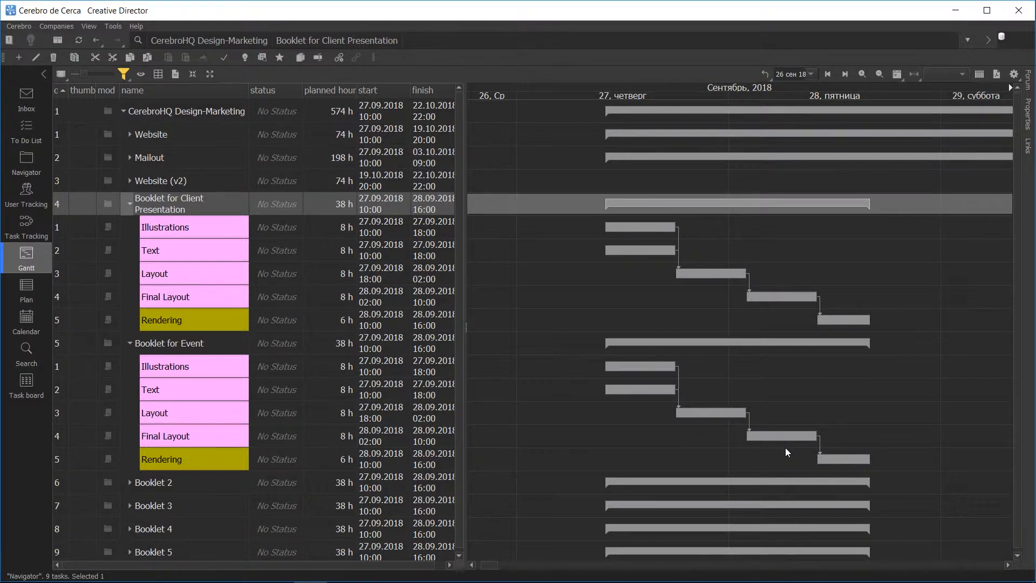
Expand Booklet 2, Booklet 3, Booklet 4 and Booklet 5 to examine their replicated subtasks and links
{"action": "scroll", "coordinate": [178, 488], "scroll_direction": "down", "scroll_amount": 1}
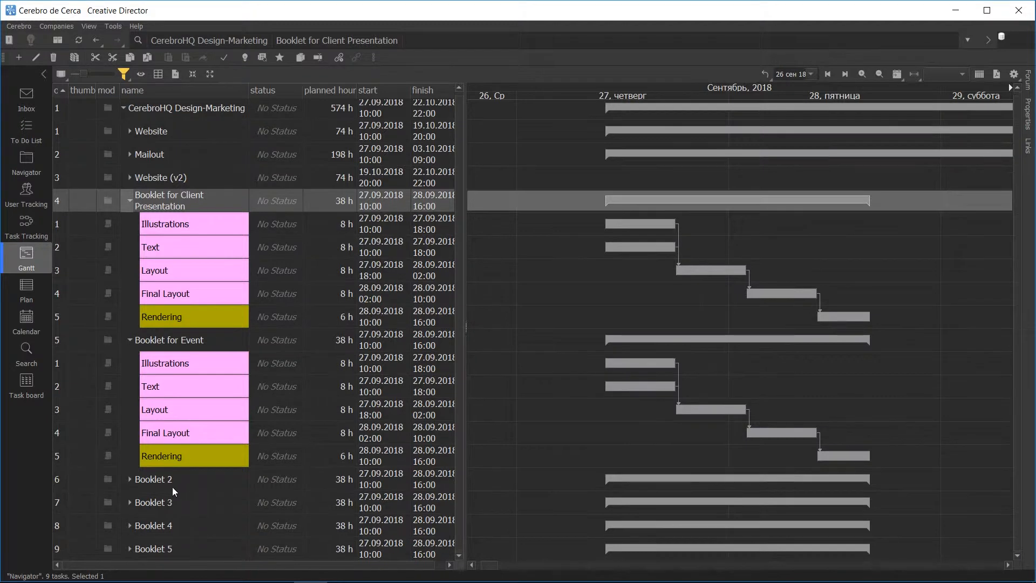
{"action": "left_click", "coordinate": [130, 478]}
{"action": "scroll", "coordinate": [132, 478], "scroll_direction": "down", "scroll_amount": 3}
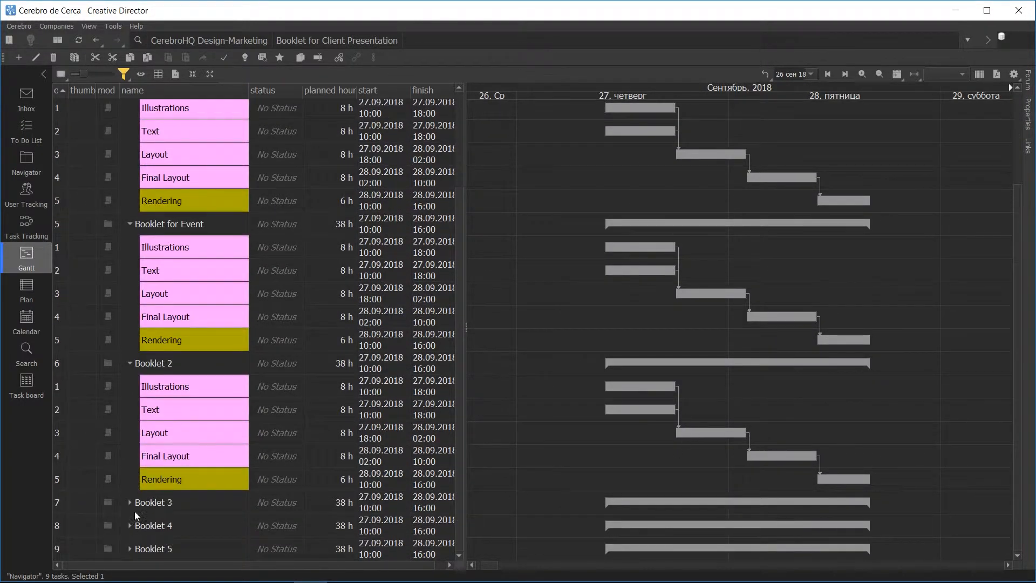
{"action": "left_click", "coordinate": [131, 500]}
{"action": "scroll", "coordinate": [131, 526], "scroll_direction": "down", "scroll_amount": 3}
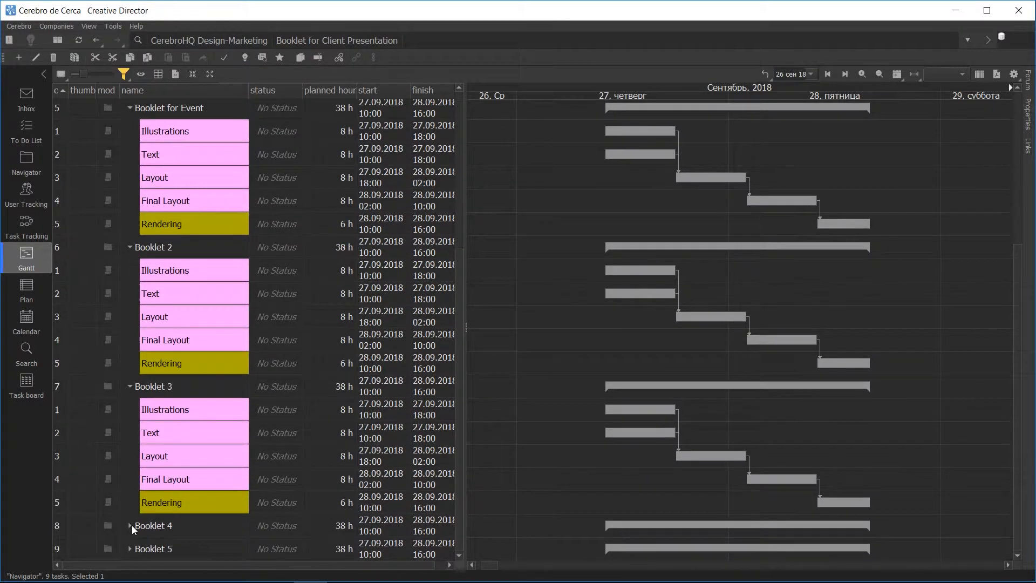
{"action": "left_click", "coordinate": [131, 525]}
{"action": "scroll", "coordinate": [131, 526], "scroll_direction": "down", "scroll_amount": 3}
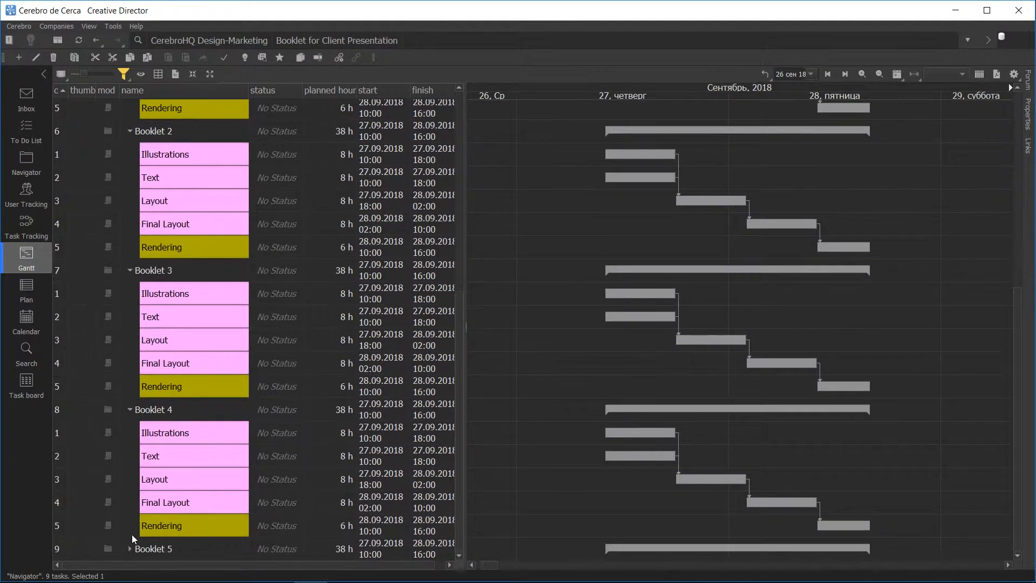
{"action": "left_click", "coordinate": [129, 548]}
{"action": "scroll", "coordinate": [181, 507], "scroll_direction": "down", "scroll_amount": 3}
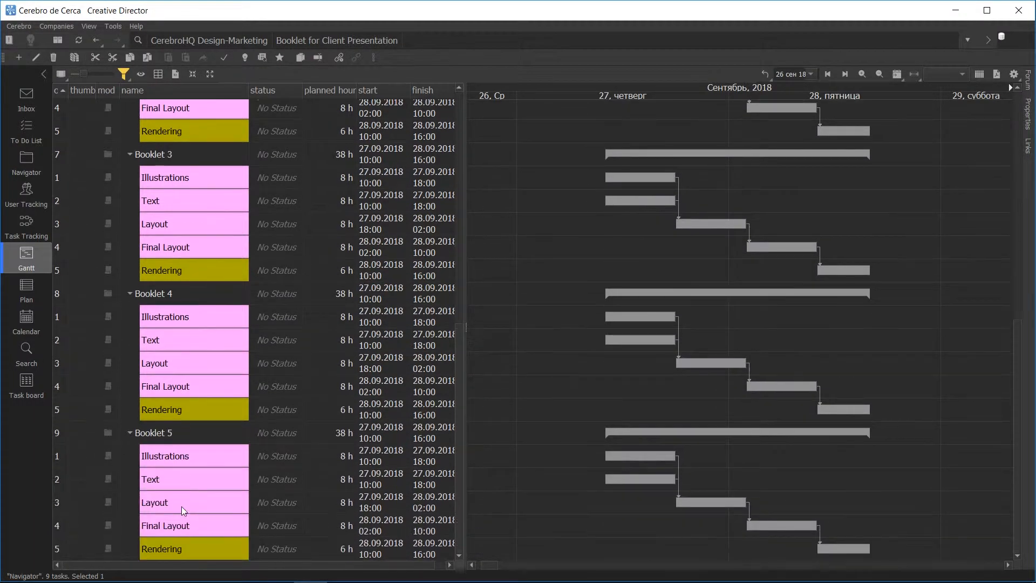
Collapse the whole task tree and expand only CerebroHQ Design-Marketing down to its main tasks
{"action": "scroll", "coordinate": [179, 506], "scroll_direction": "up", "scroll_amount": 8}
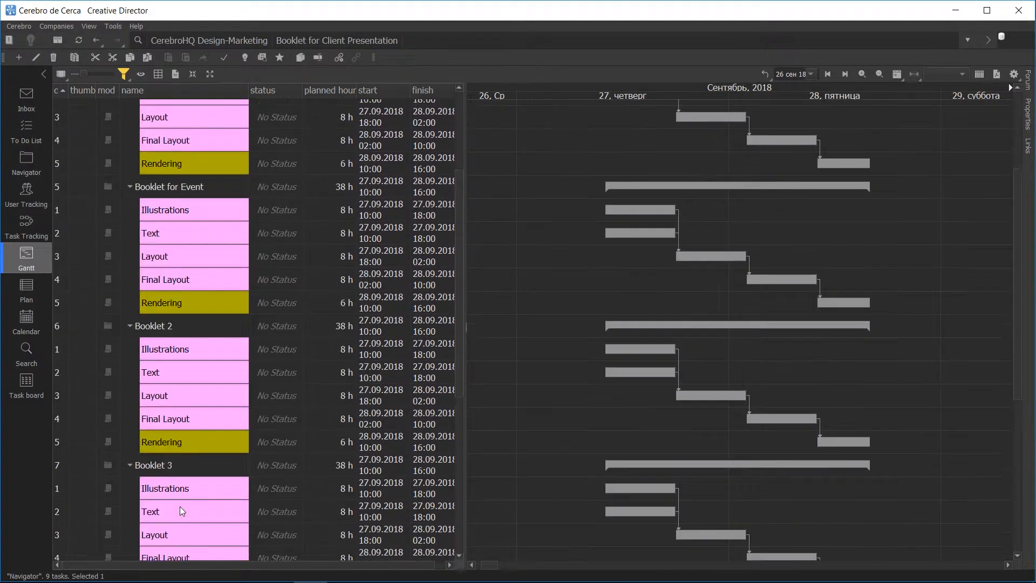
{"action": "scroll", "coordinate": [180, 506], "scroll_direction": "up", "scroll_amount": 3}
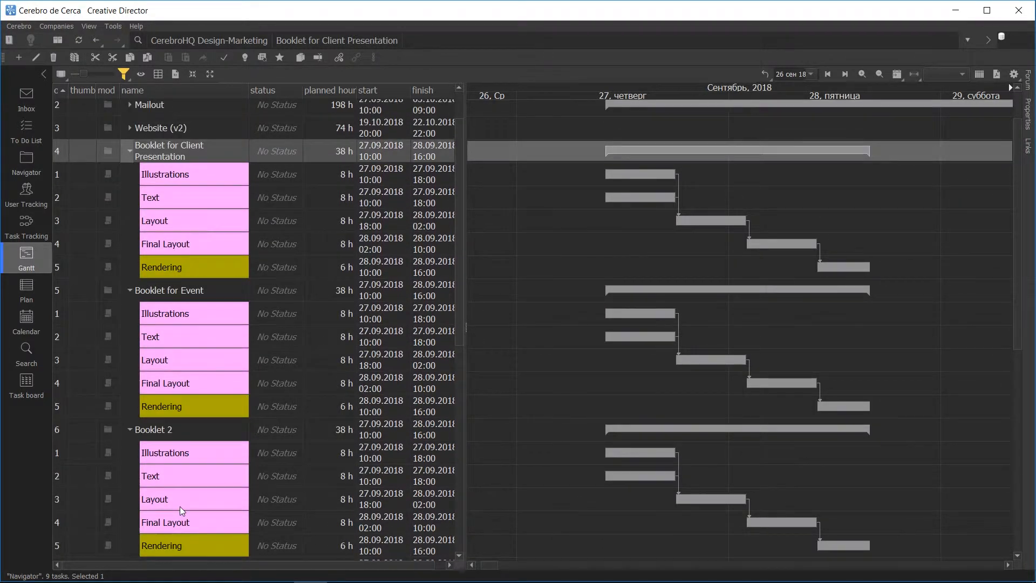
{"action": "left_click", "coordinate": [170, 175]}
{"action": "left_click", "coordinate": [181, 146]}
{"action": "left_click", "coordinate": [193, 74]}
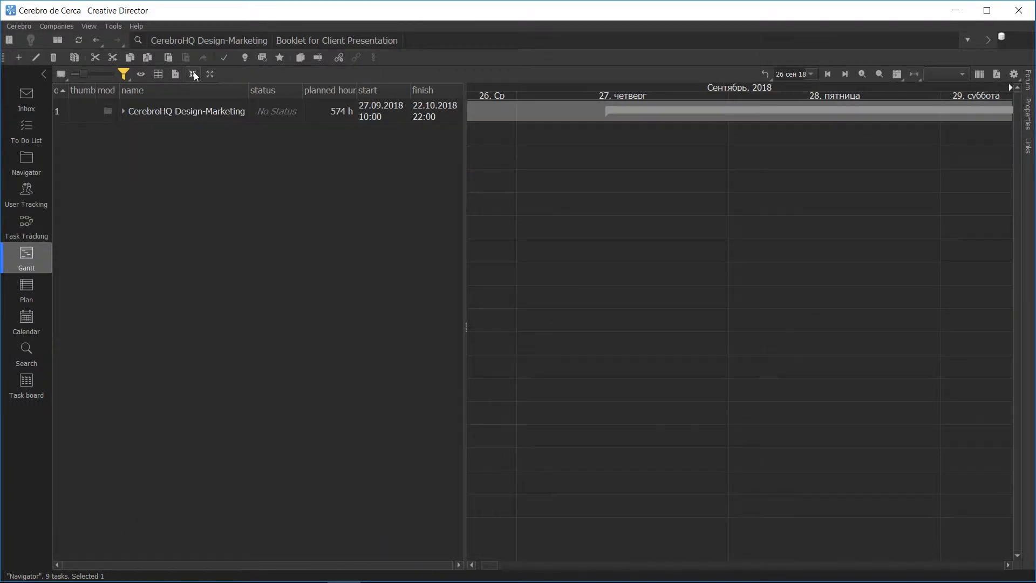
{"action": "left_click", "coordinate": [124, 111]}
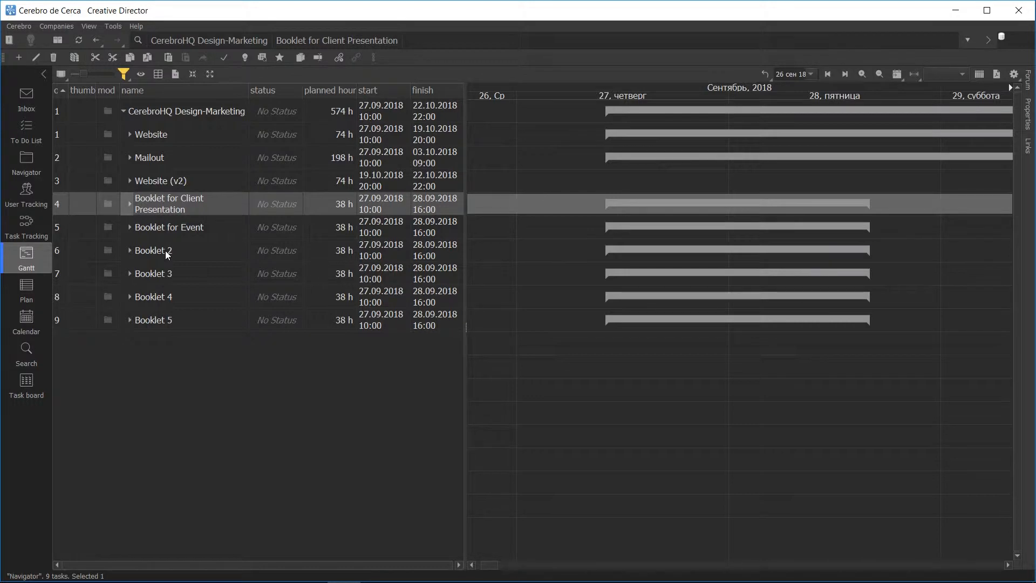
Start a multi-rename of the four tasks Booklet 2 through Booklet 5
{"action": "left_click", "coordinate": [163, 324]}
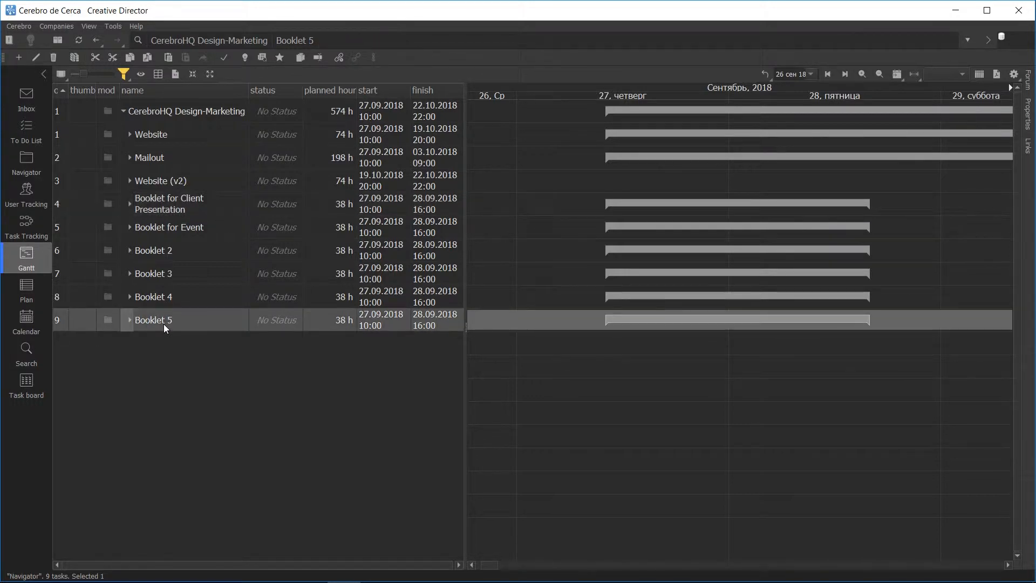
{"action": "right_click", "coordinate": [158, 257]}
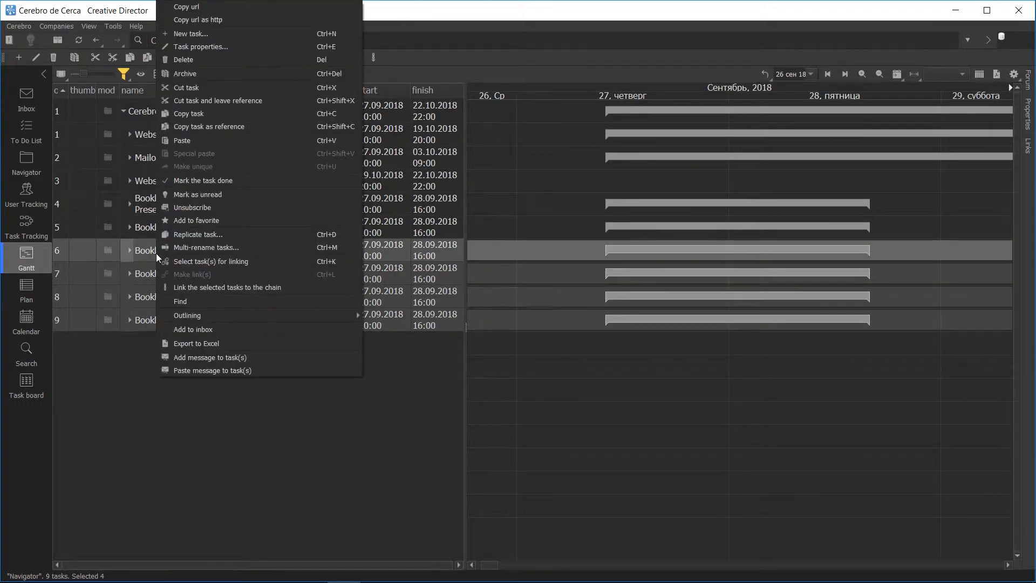
{"action": "left_click", "coordinate": [178, 245]}
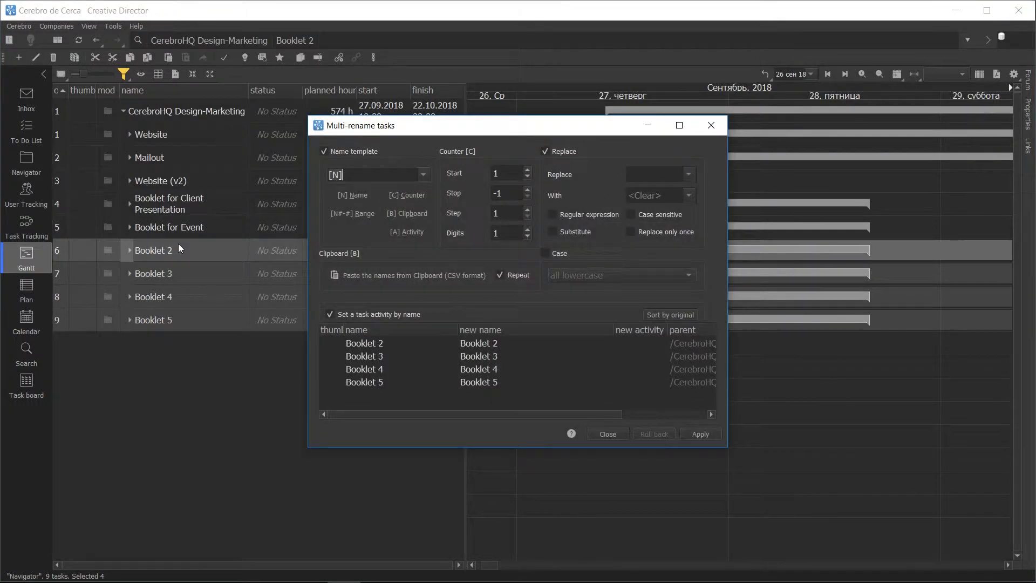
Switch to the booklets spreadsheet in Google Sheets, copy the four names in A1:A4, and return to Cerebro
{"action": "key", "text": "alt+Tab"}
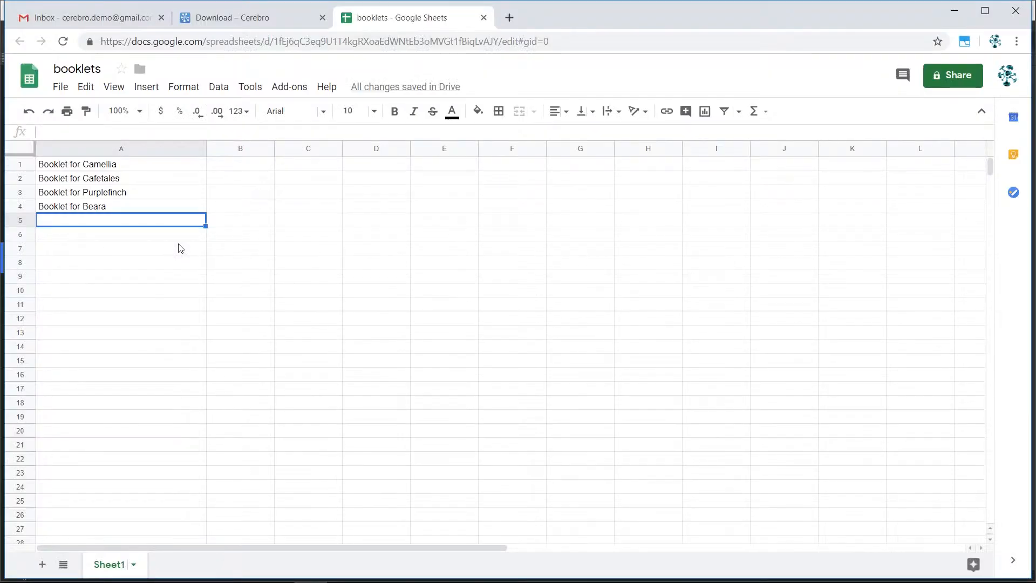
{"action": "left_click_drag", "start_coordinate": [85, 164], "coordinate": [85, 210]}
{"action": "right_click", "coordinate": [85, 211]}
{"action": "left_click", "coordinate": [111, 243]}
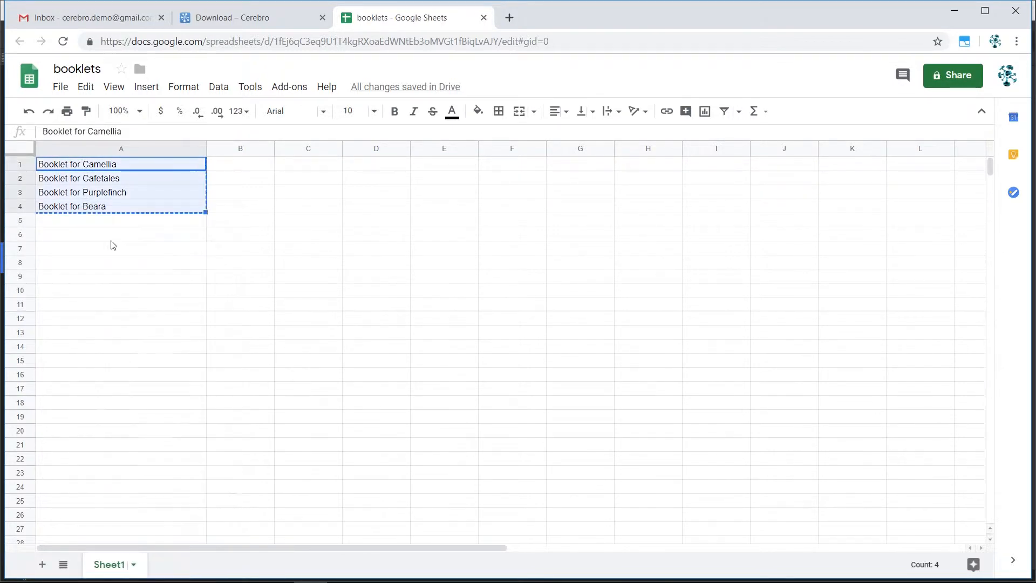
{"action": "key", "text": "alt+Tab"}
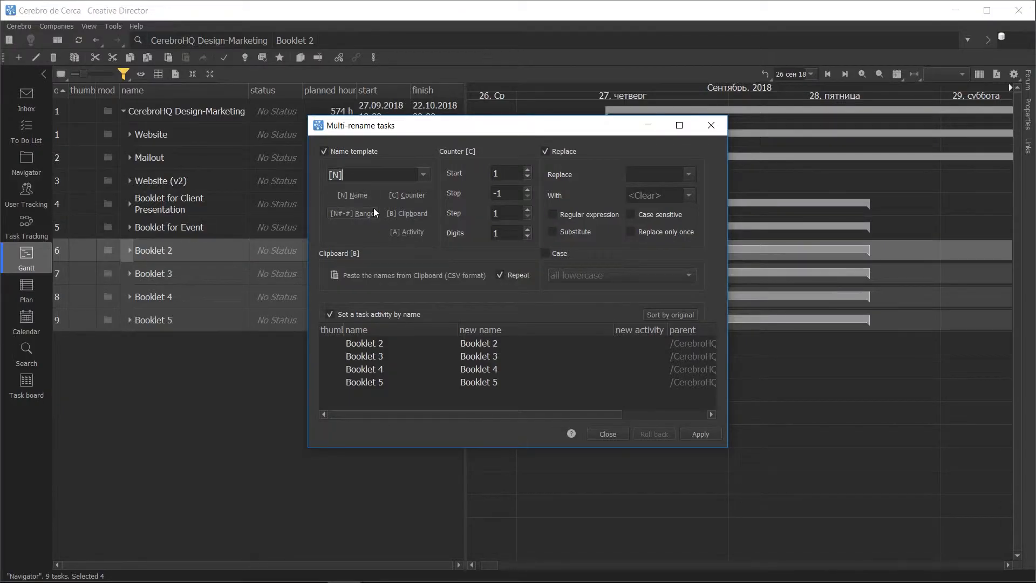
Replace the name template with the clipboard variable [B], widen the clipboard column to check the names, and apply the renaming
{"action": "key", "text": "BackSpace"}
{"action": "key", "text": "BackSpace"}
{"action": "key", "text": "BackSpace"}
{"action": "left_click", "coordinate": [401, 215]}
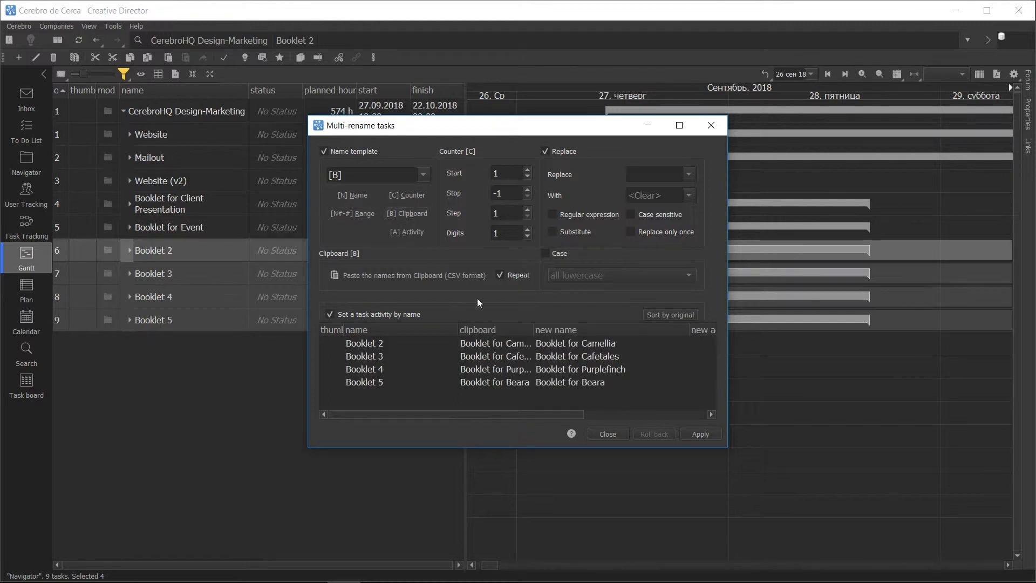
{"action": "left_click_drag", "start_coordinate": [536, 331], "coordinate": [560, 329]}
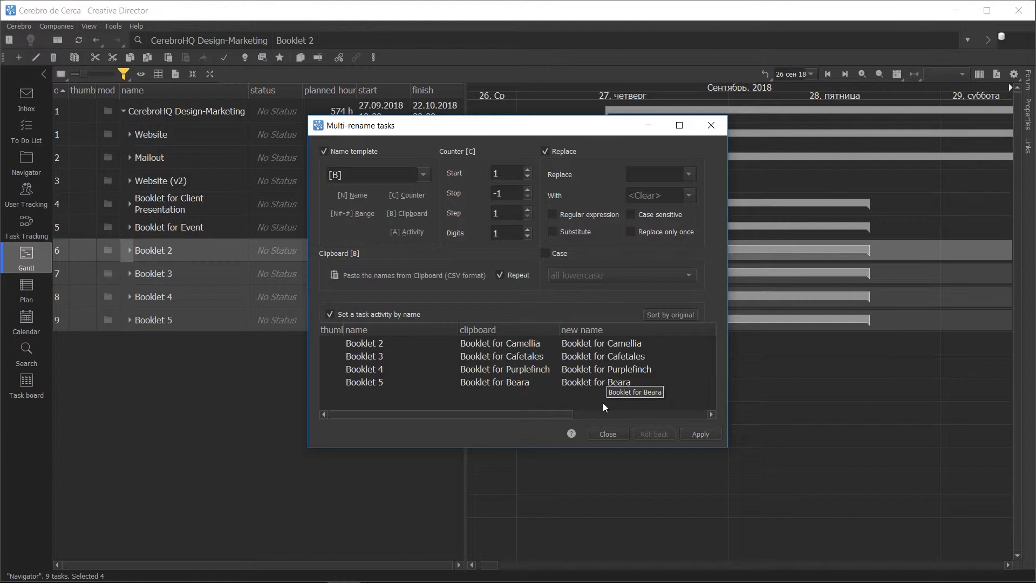
{"action": "left_click", "coordinate": [697, 435]}
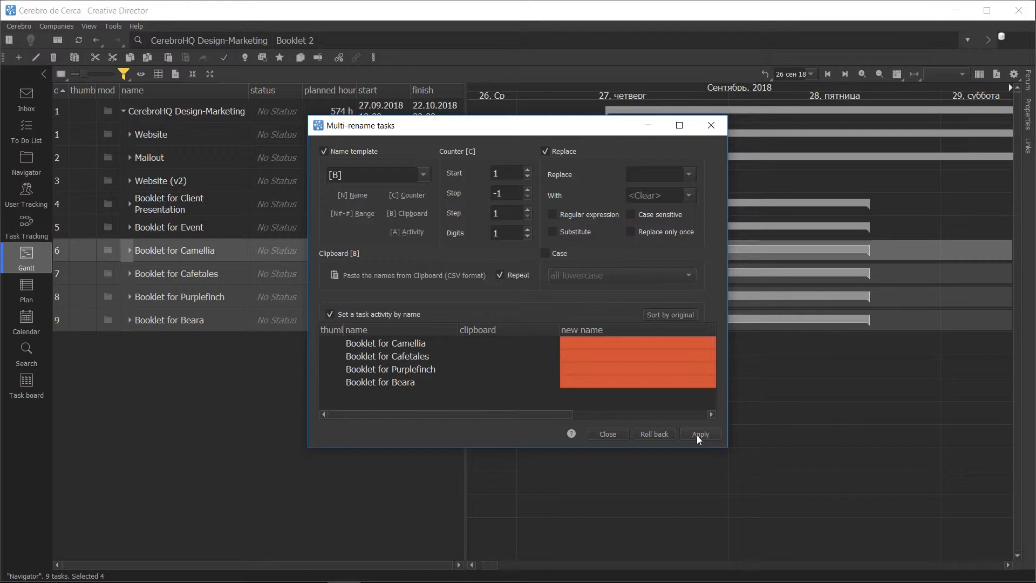
{"action": "left_click", "coordinate": [620, 433]}
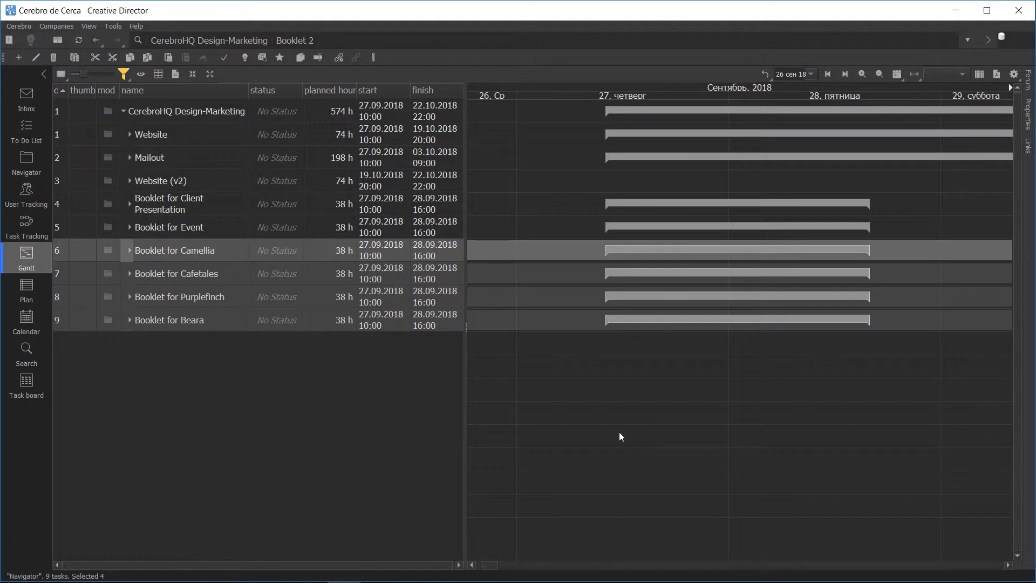
Expand Booklet for Camellia to examine its subtasks and links, and collapse it again
{"action": "left_click", "coordinate": [206, 356]}
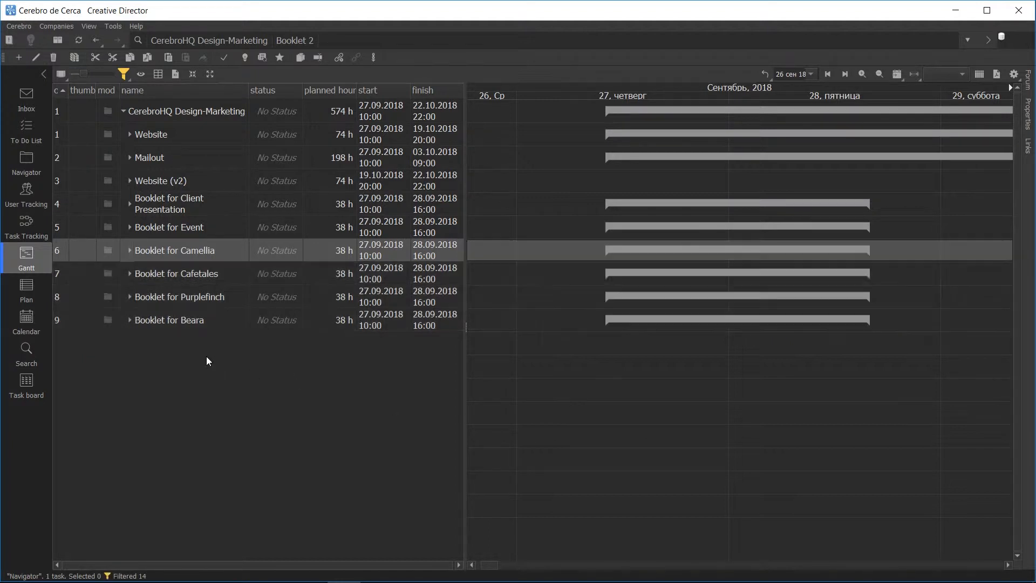
{"action": "left_click", "coordinate": [129, 250]}
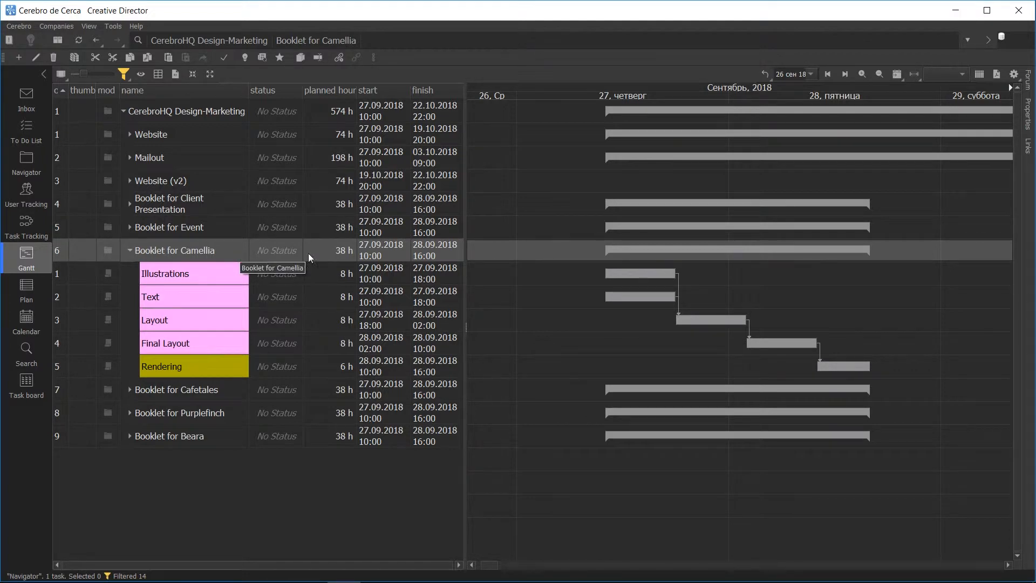
{"action": "mouse_move", "coordinate": [604, 274]}
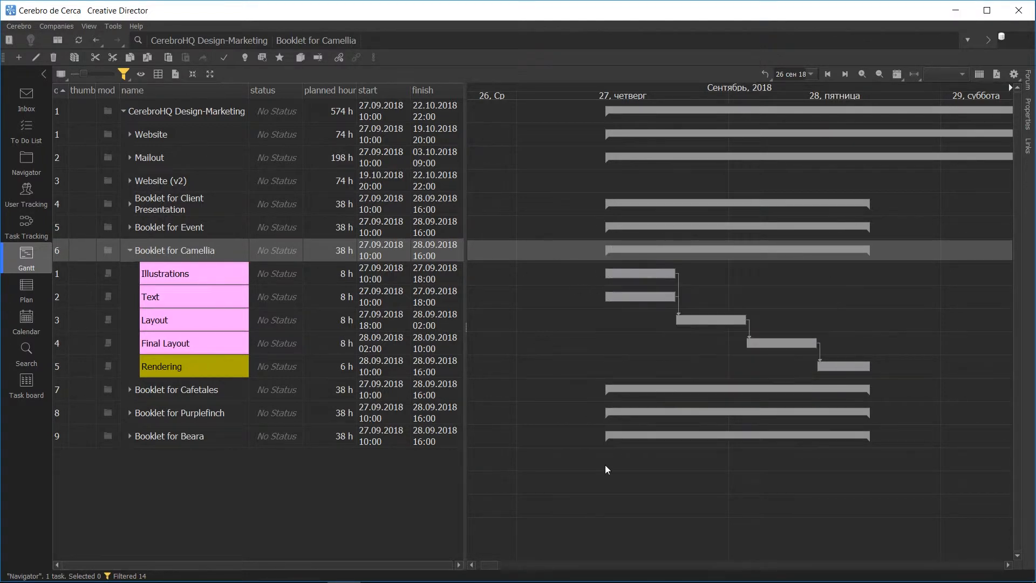
{"action": "left_click", "coordinate": [130, 250]}
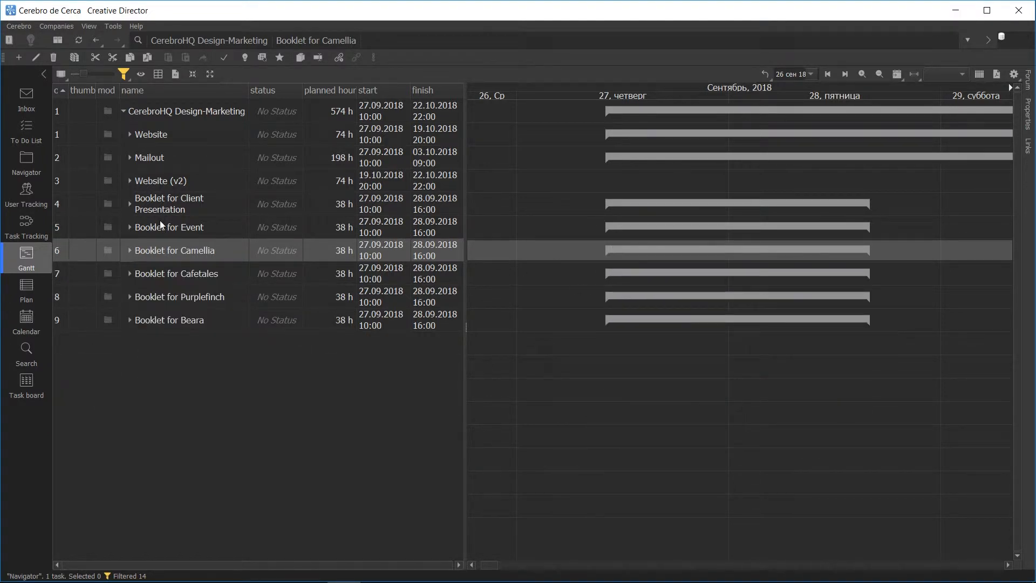
Link the six tasks from Booklet for Client Presentation through Booklet for Beara into a chain
{"action": "left_click", "coordinate": [164, 203]}
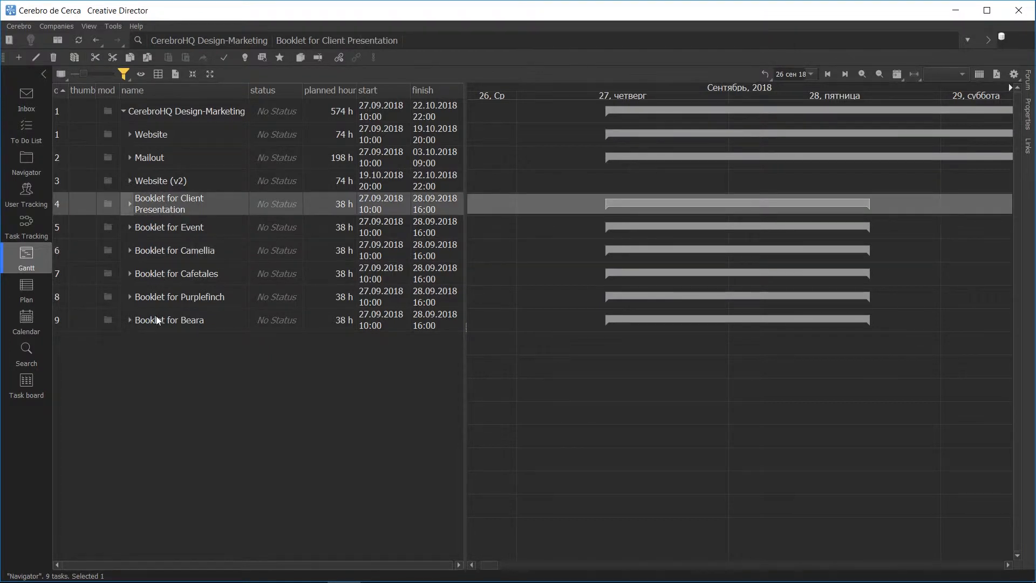
{"action": "left_click", "coordinate": [157, 318], "text": "shift"}
{"action": "right_click", "coordinate": [173, 207]}
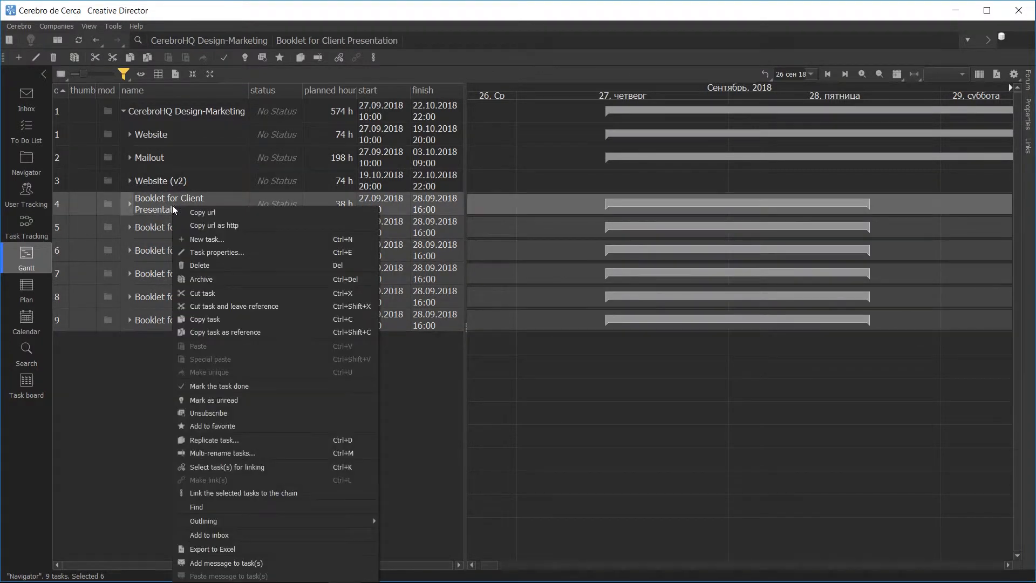
{"action": "left_click", "coordinate": [203, 492]}
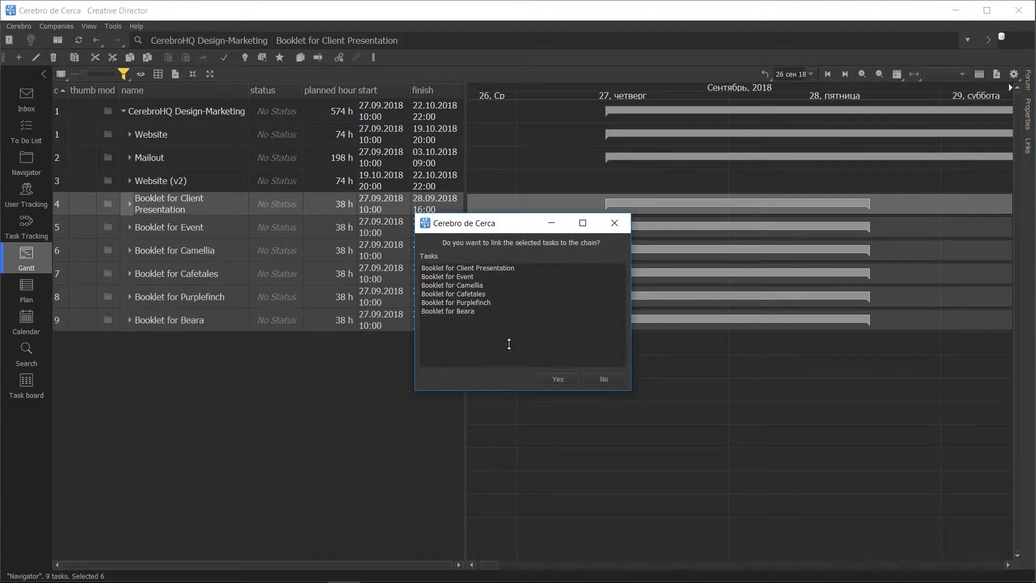
{"action": "left_click", "coordinate": [552, 379]}
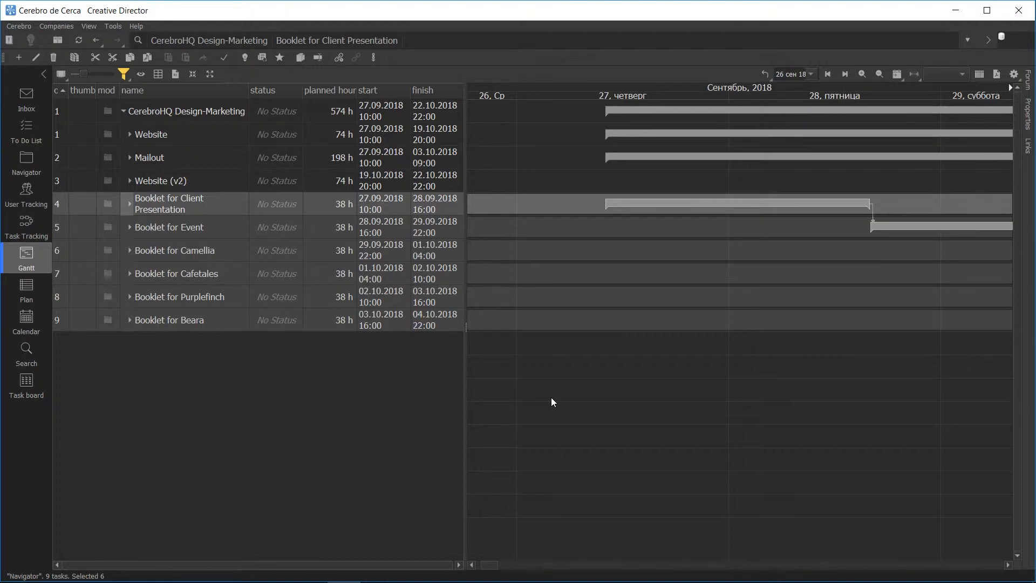
Examine the linked booklet chain on the Gantt chart and the subtask schedules of Booklet for Event and Booklet for Camellia
{"action": "double_click", "coordinate": [217, 226]}
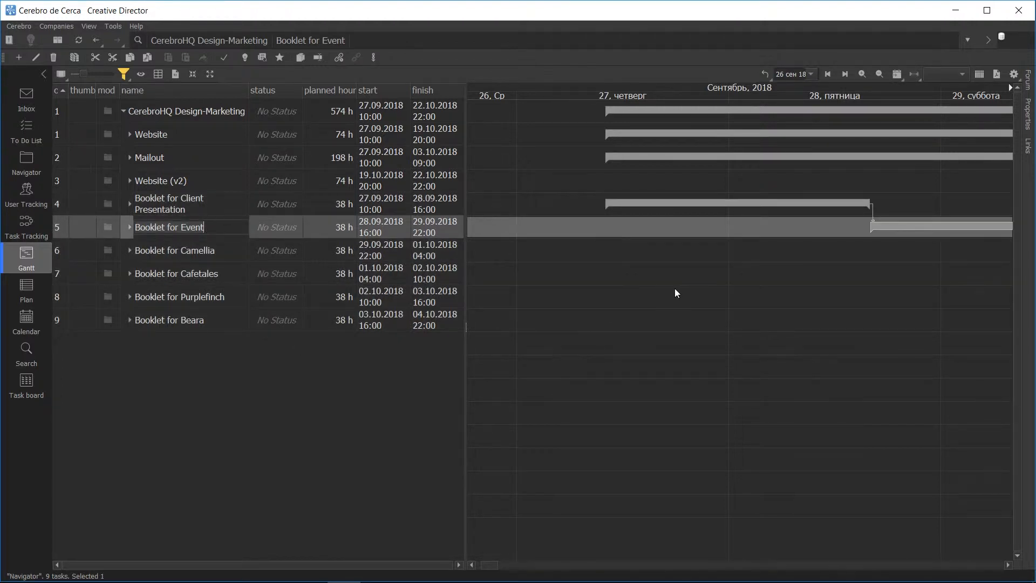
{"action": "left_click_drag", "start_coordinate": [775, 295], "coordinate": [628, 306]}
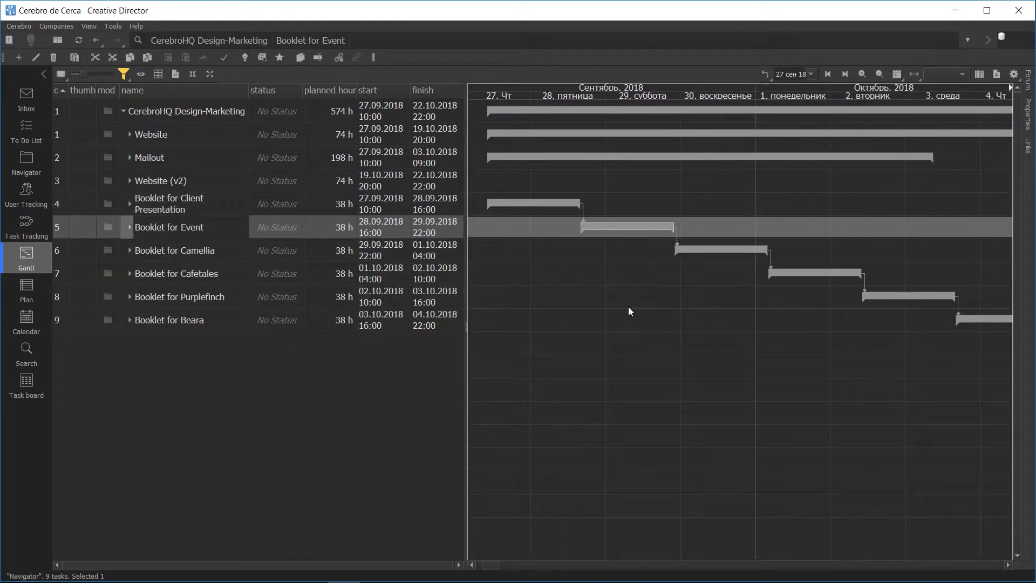
{"action": "scroll", "coordinate": [628, 307], "scroll_direction": "down", "scroll_amount": 3}
{"action": "left_click", "coordinate": [129, 227]}
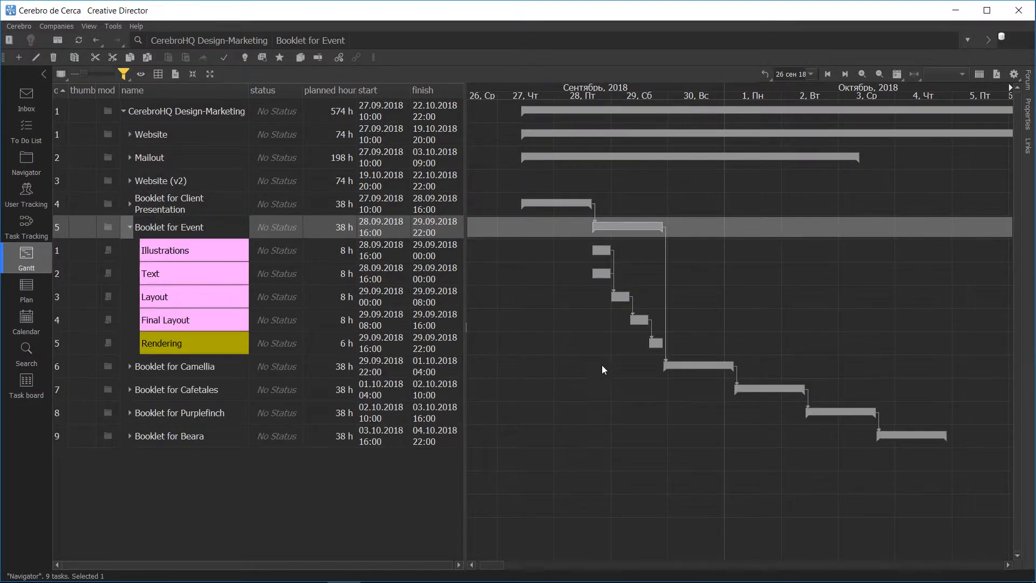
{"action": "left_click", "coordinate": [130, 365]}
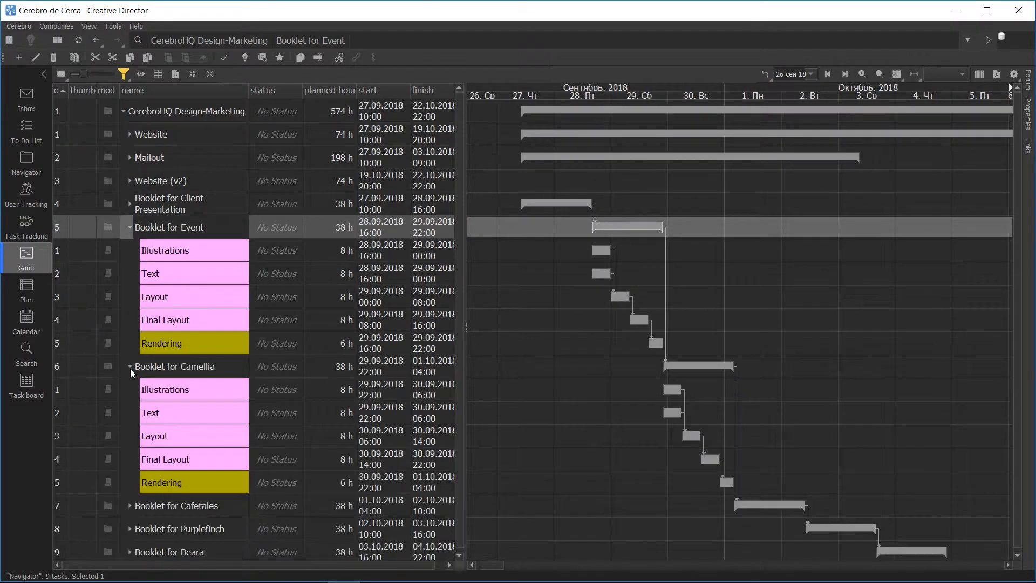
{"action": "left_click", "coordinate": [129, 365]}
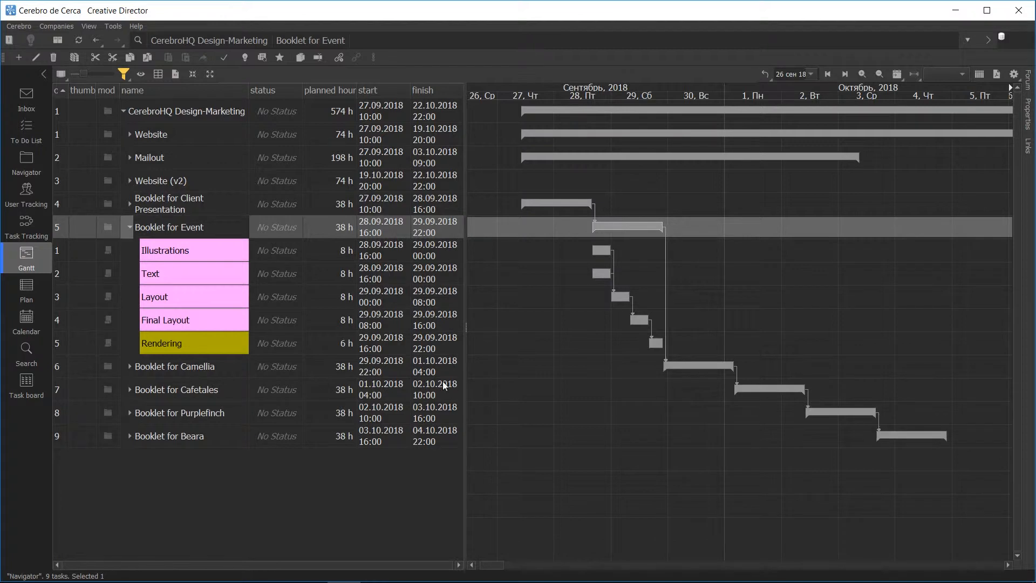
{"action": "left_click", "coordinate": [211, 215]}
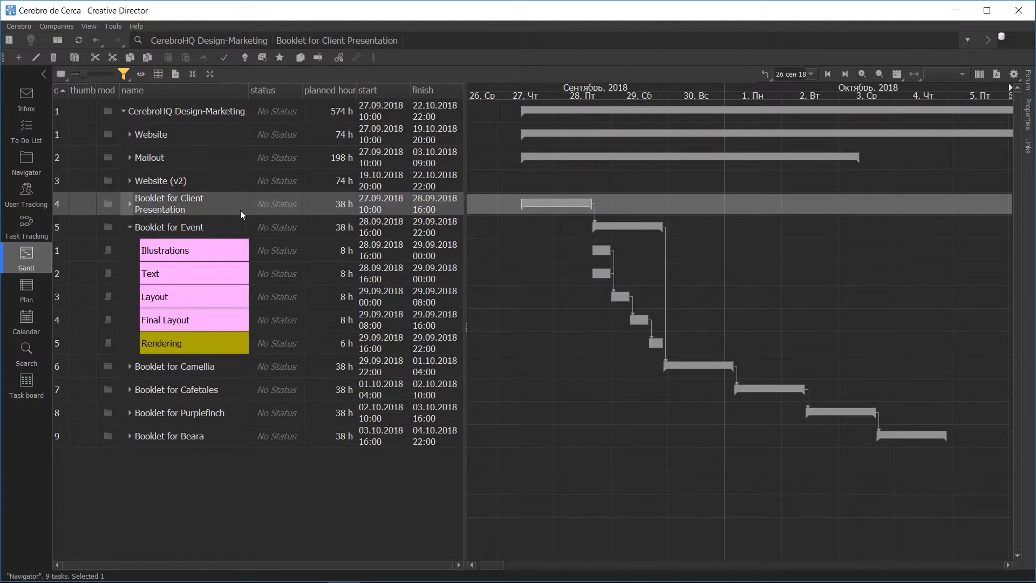
Create a new task named Booklets under CerebroHQ Design-Marketing
{"action": "left_click", "coordinate": [160, 117]}
{"action": "right_click", "coordinate": [161, 115]}
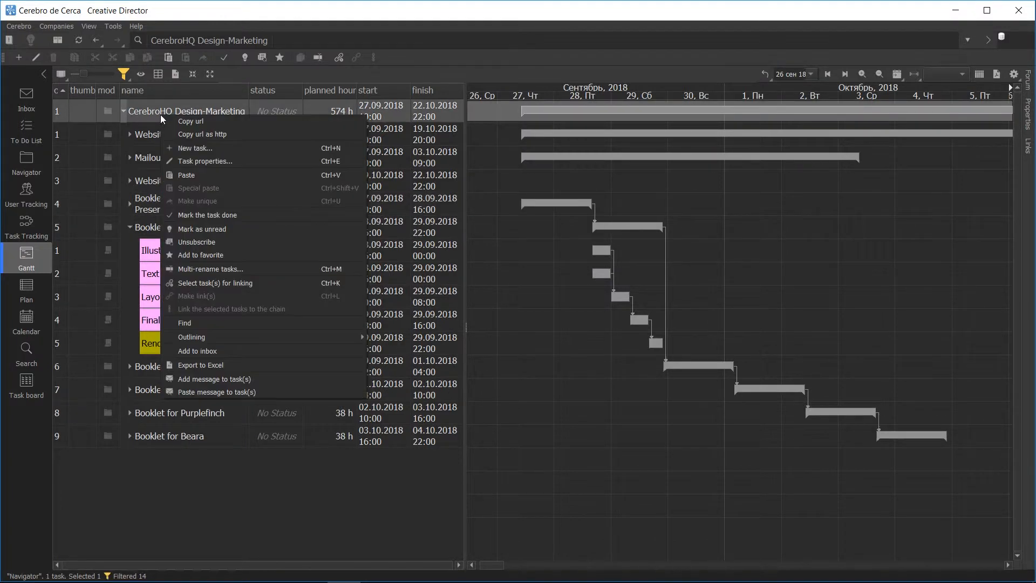
{"action": "left_click", "coordinate": [173, 144]}
{"action": "key", "text": "BackSpace"}
{"action": "type", "text": "Booklets"}
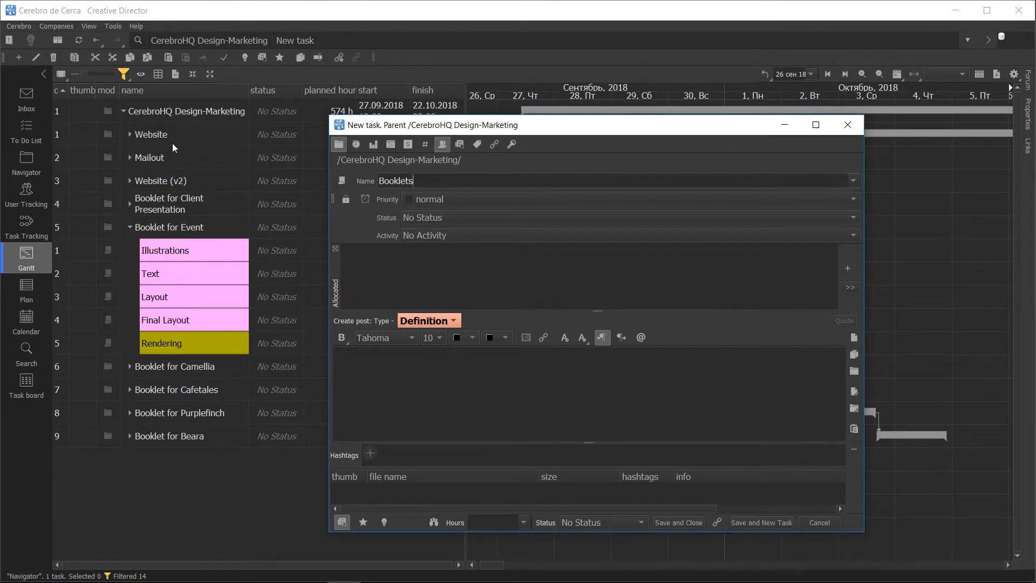
{"action": "left_click", "coordinate": [672, 522]}
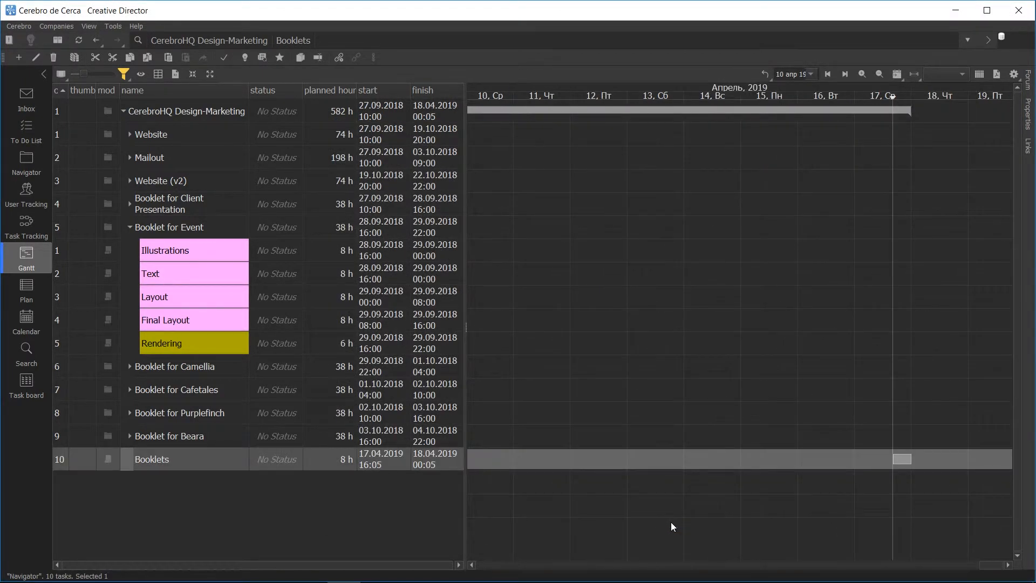
Move the six tasks from Booklet for Client Presentation through Booklet for Beara into the Booklets task and view their chain
{"action": "left_click", "coordinate": [138, 208]}
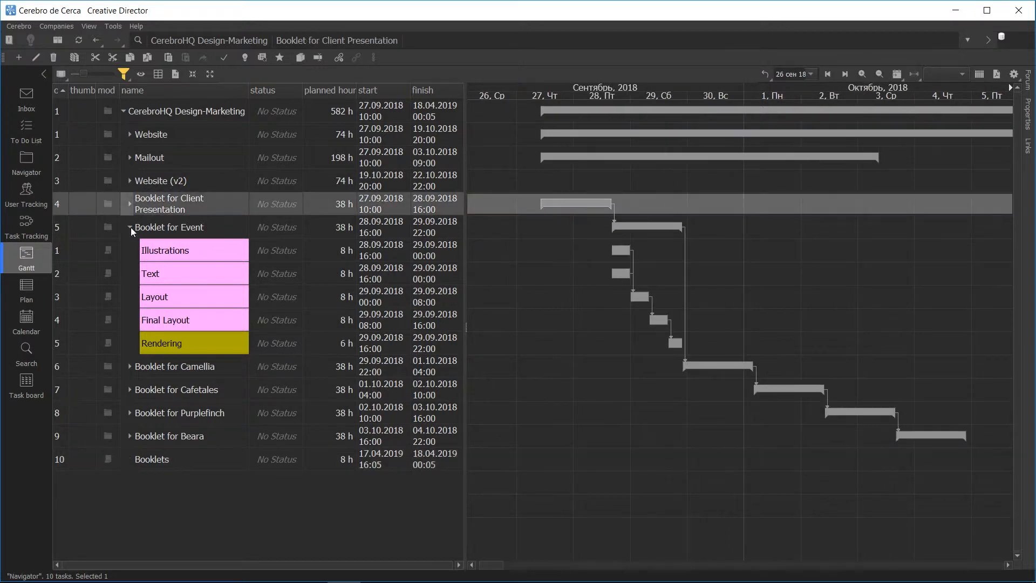
{"action": "left_click", "coordinate": [129, 227]}
{"action": "left_click", "coordinate": [153, 317], "text": "shift"}
{"action": "left_click_drag", "start_coordinate": [154, 313], "coordinate": [151, 343]}
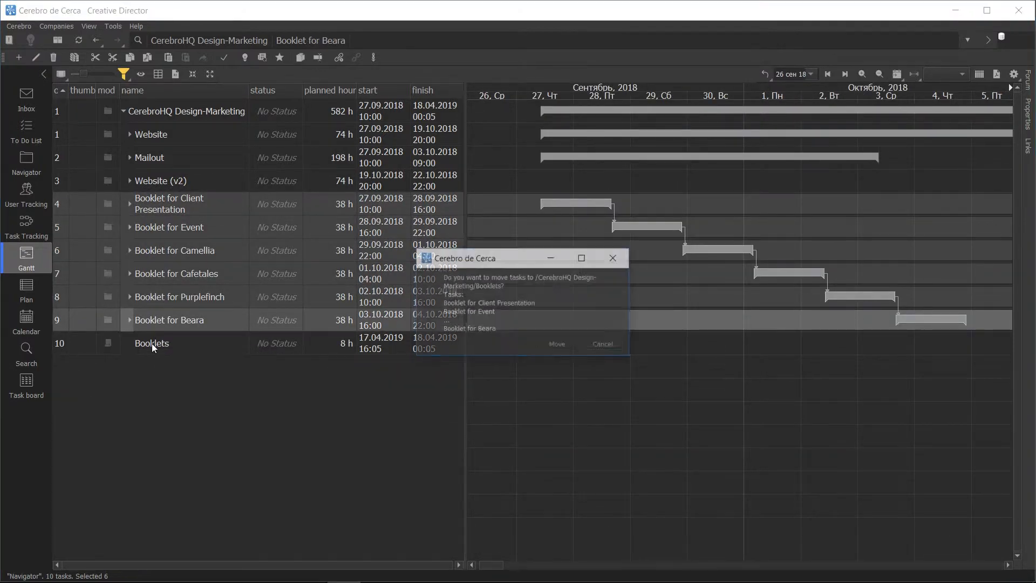
{"action": "left_click", "coordinate": [567, 347]}
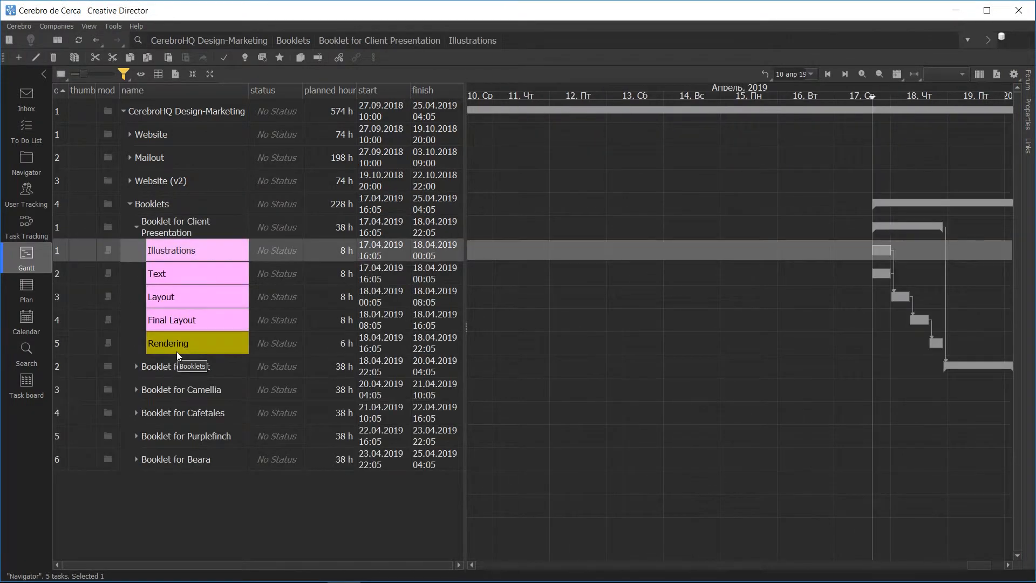
{"action": "left_click_drag", "start_coordinate": [899, 423], "coordinate": [536, 409]}
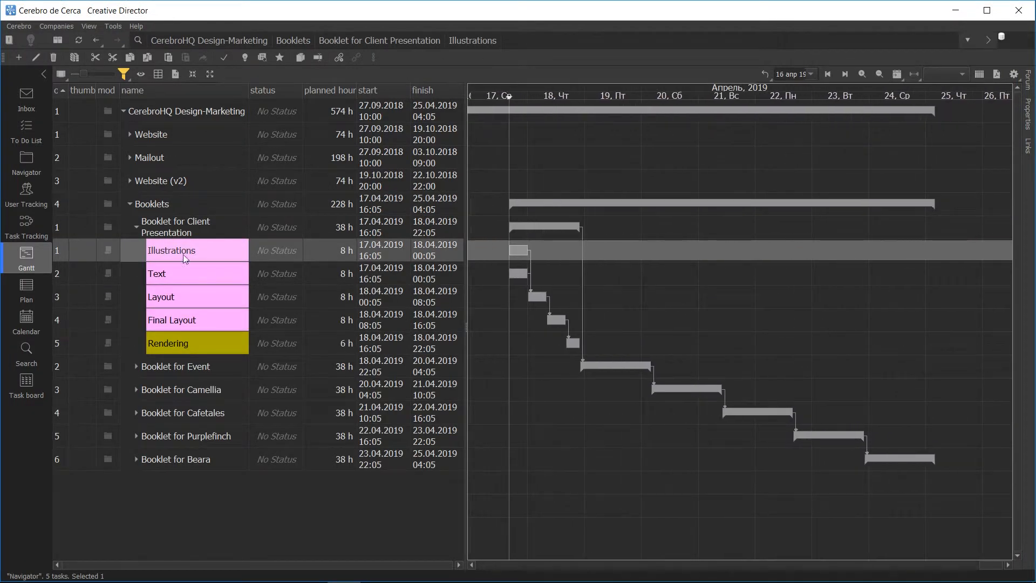
Create a new task named Renders under the Booklets task
{"action": "left_click", "coordinate": [129, 204]}
{"action": "left_click", "coordinate": [129, 203]}
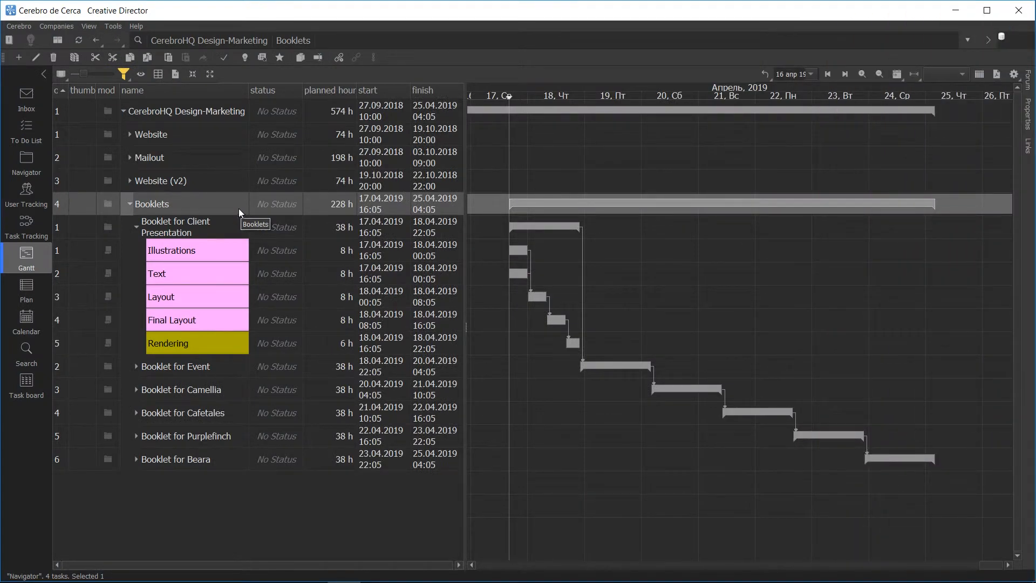
{"action": "right_click", "coordinate": [211, 206]}
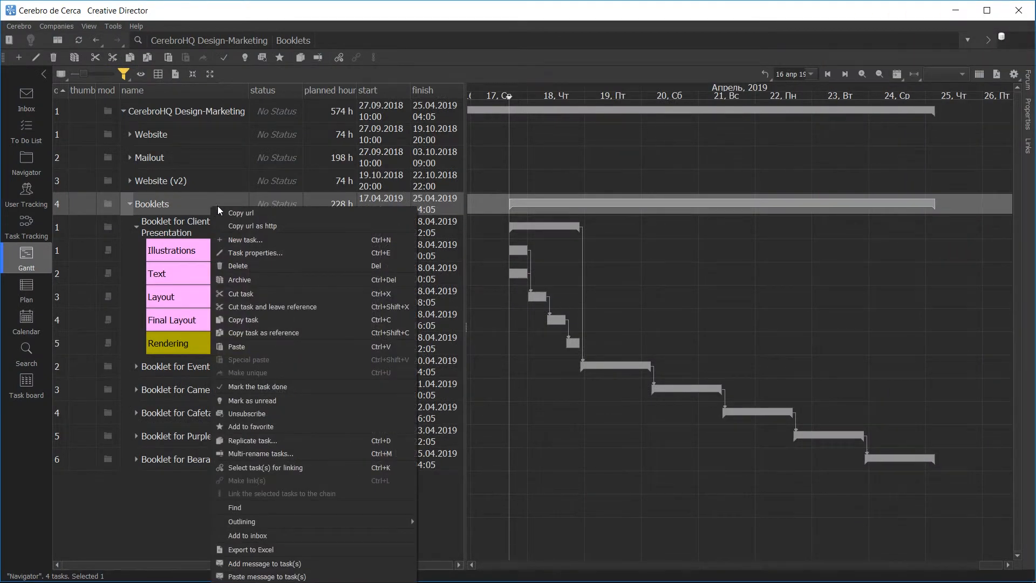
{"action": "left_click", "coordinate": [247, 239]}
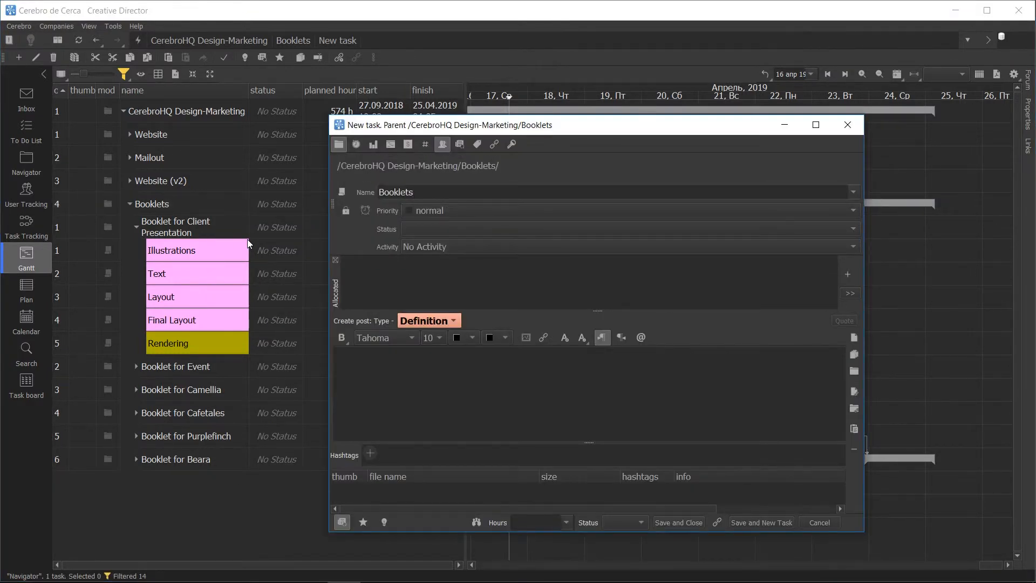
{"action": "key", "text": "ctrl+a"}
{"action": "key", "text": "BackSpace"}
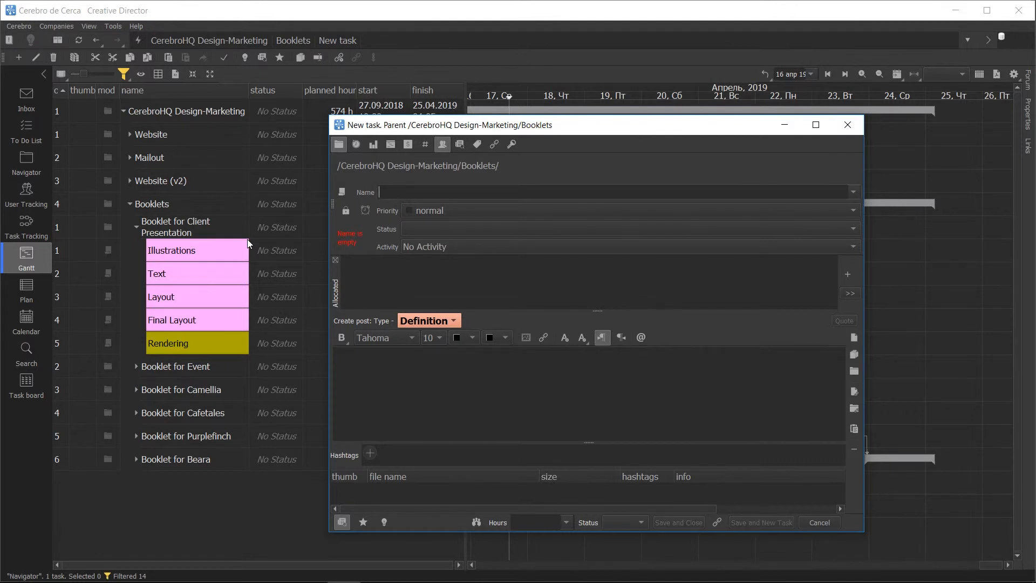
{"action": "type", "text": "Renders"}
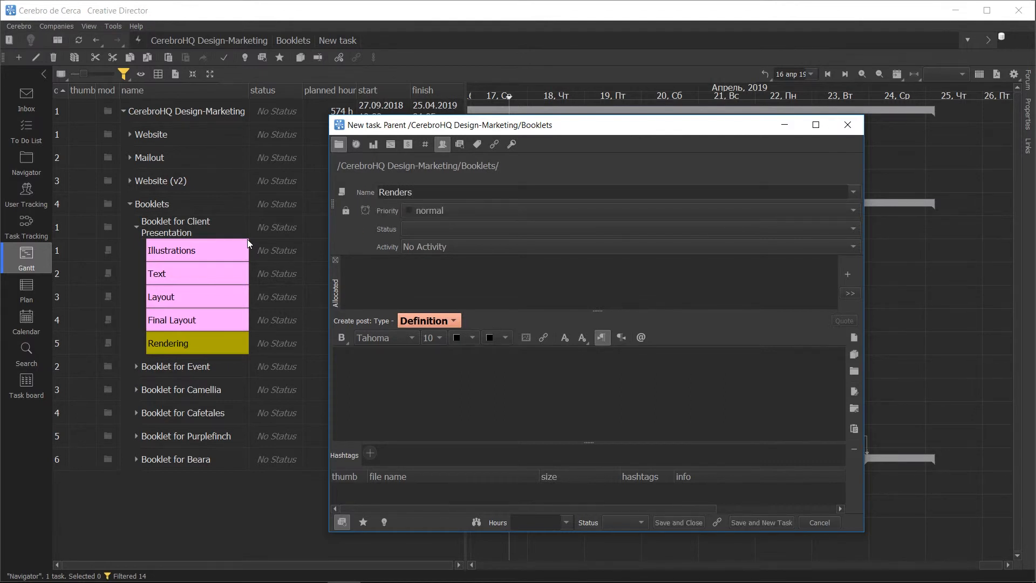
{"action": "key", "text": "ctrl+Return"}
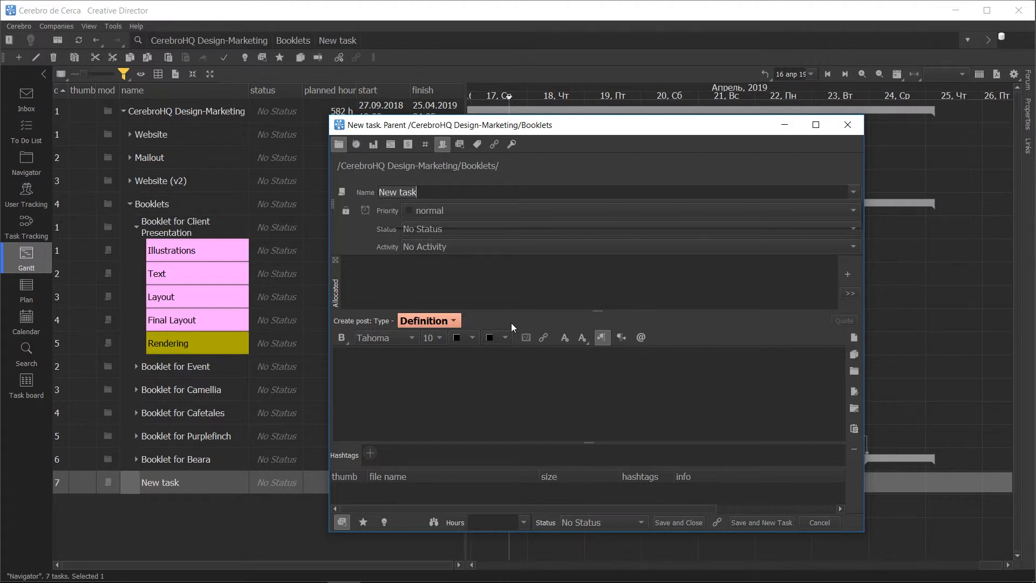
{"action": "type", "text": "Renders"}
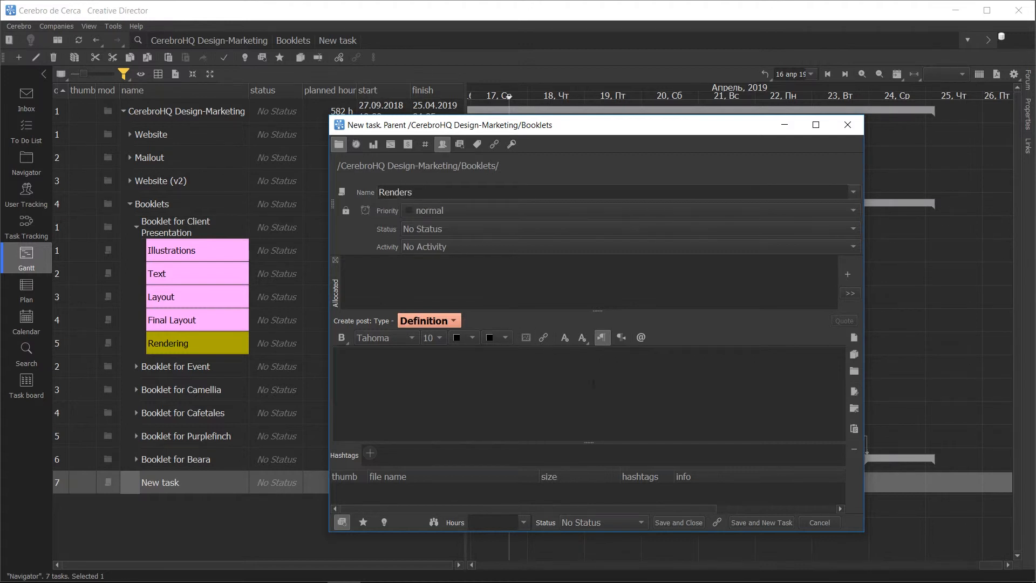
{"action": "left_click", "coordinate": [679, 523]}
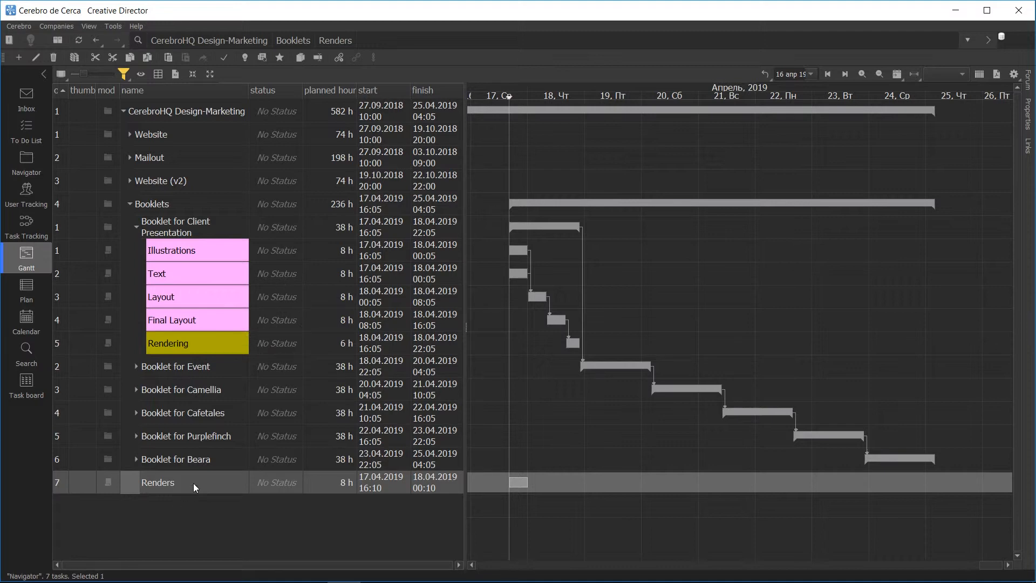
Expand the Booklets task's whole outline down to the subtasks of every booklet
{"action": "right_click", "coordinate": [168, 205]}
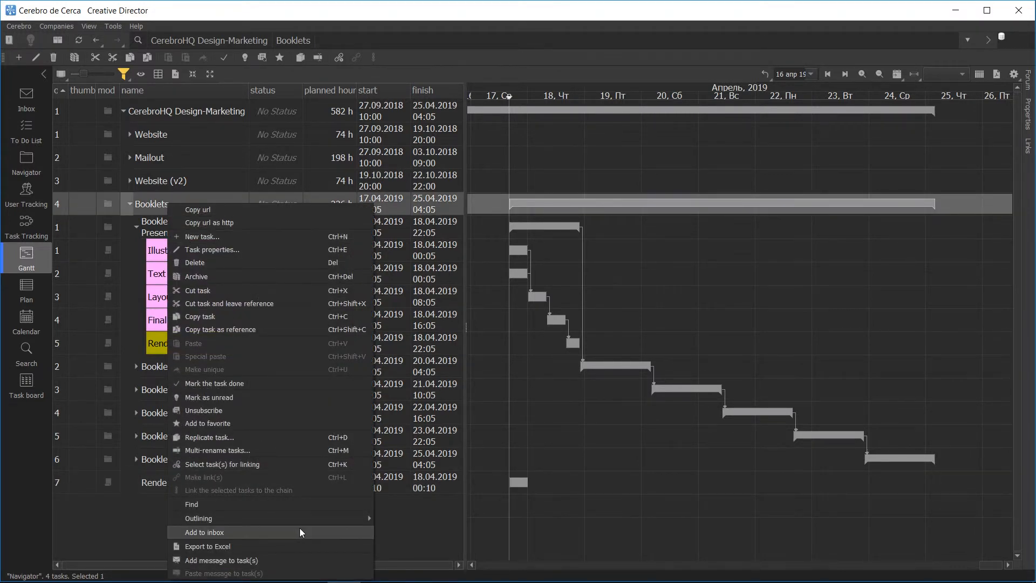
{"action": "mouse_move", "coordinate": [324, 518]}
{"action": "mouse_move", "coordinate": [415, 520]}
{"action": "left_click", "coordinate": [485, 559]}
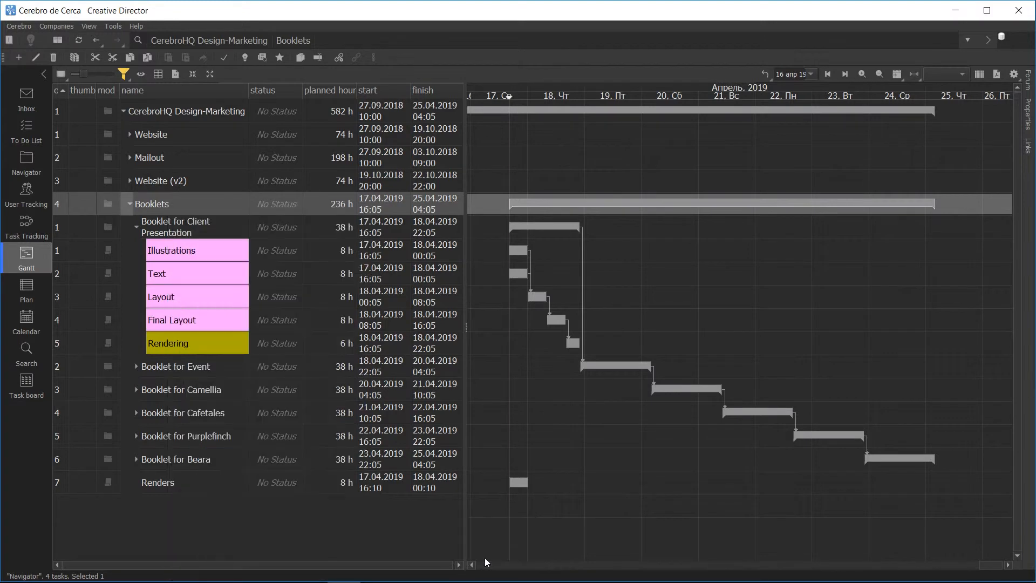
Copy the Rendering subtasks of all six booklets, from Client Presentation through Beara, as references
{"action": "left_click", "coordinate": [183, 348]}
{"action": "scroll", "coordinate": [189, 394], "scroll_direction": "down", "scroll_amount": 2}
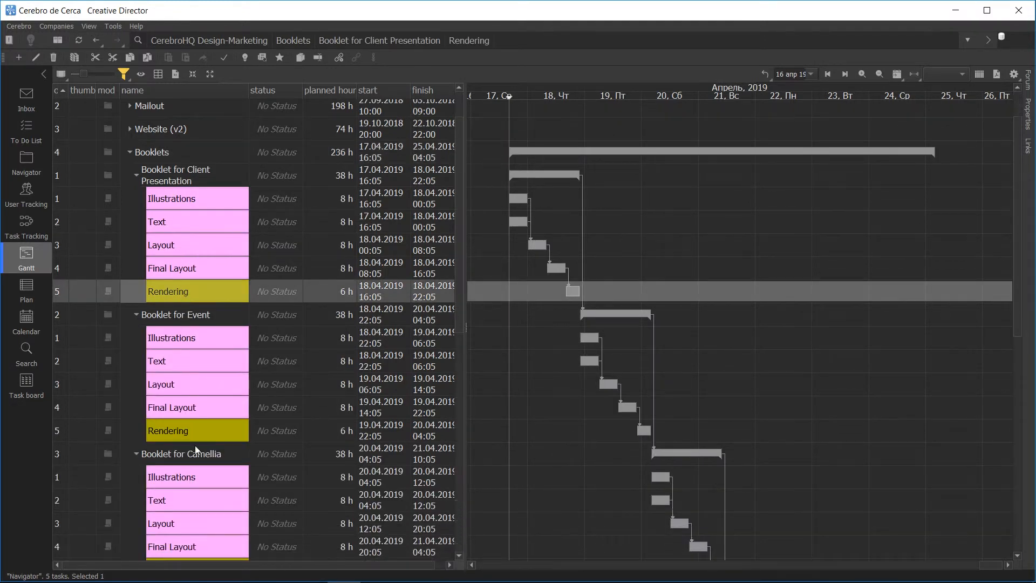
{"action": "left_click", "coordinate": [198, 426], "text": "ctrl"}
{"action": "scroll", "coordinate": [198, 425], "scroll_direction": "down", "scroll_amount": 2}
{"action": "scroll", "coordinate": [198, 432], "scroll_direction": "down", "scroll_amount": 1}
{"action": "left_click", "coordinate": [196, 477], "text": "ctrl"}
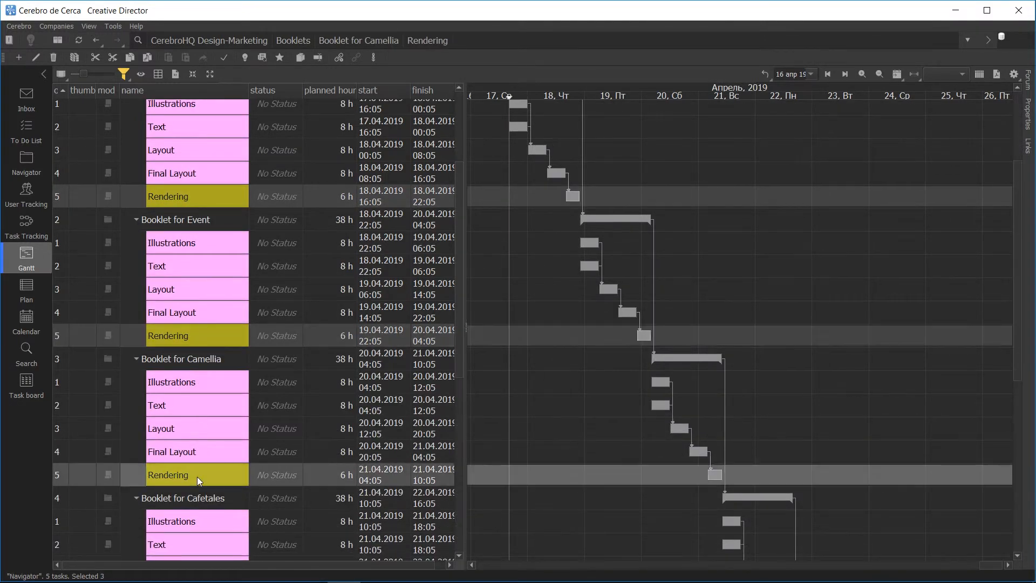
{"action": "scroll", "coordinate": [196, 474], "scroll_direction": "down", "scroll_amount": 3}
{"action": "left_click", "coordinate": [197, 474], "text": "ctrl"}
{"action": "scroll", "coordinate": [197, 473], "scroll_direction": "down", "scroll_amount": 3}
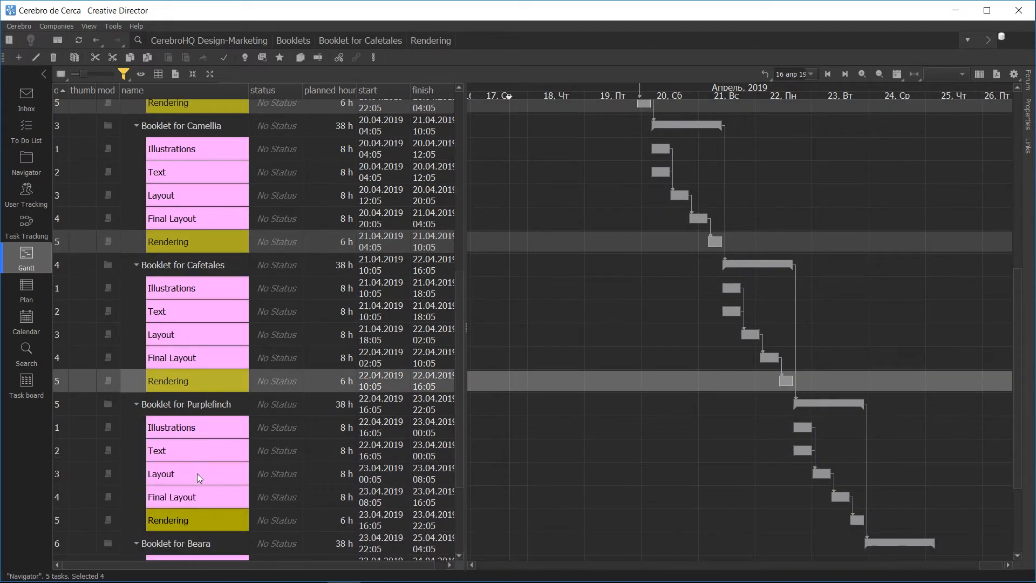
{"action": "left_click", "coordinate": [197, 473], "text": "ctrl"}
{"action": "scroll", "coordinate": [197, 474], "scroll_direction": "down", "scroll_amount": 1}
{"action": "scroll", "coordinate": [196, 473], "scroll_direction": "down", "scroll_amount": 1}
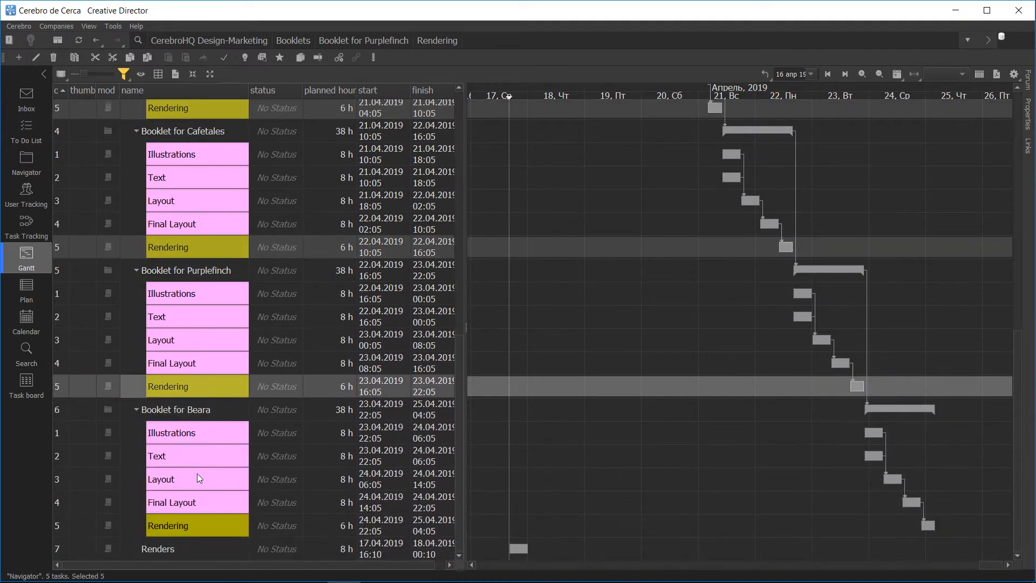
{"action": "left_click", "coordinate": [195, 526], "text": "ctrl"}
{"action": "right_click", "coordinate": [195, 527]}
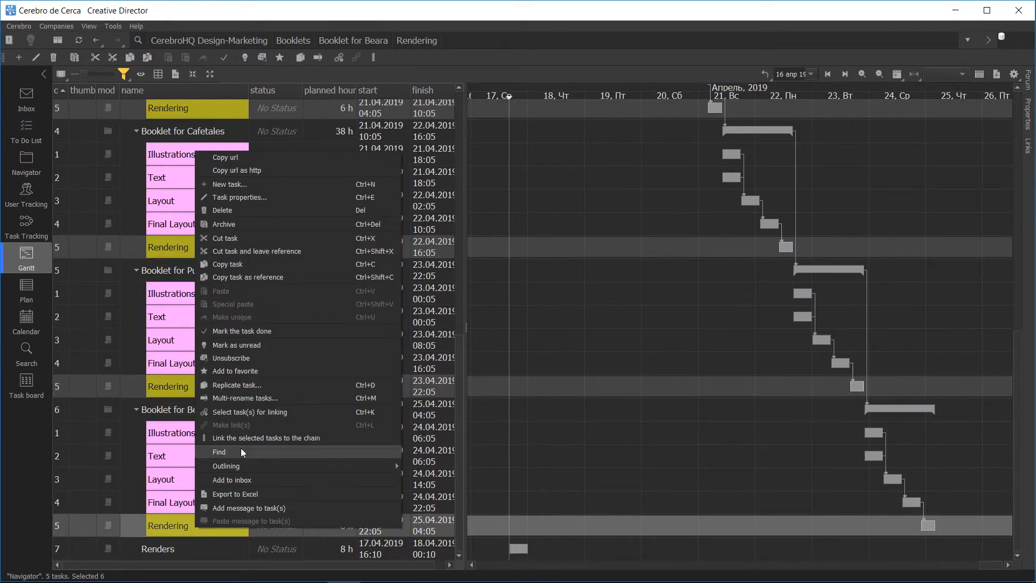
{"action": "left_click", "coordinate": [303, 277]}
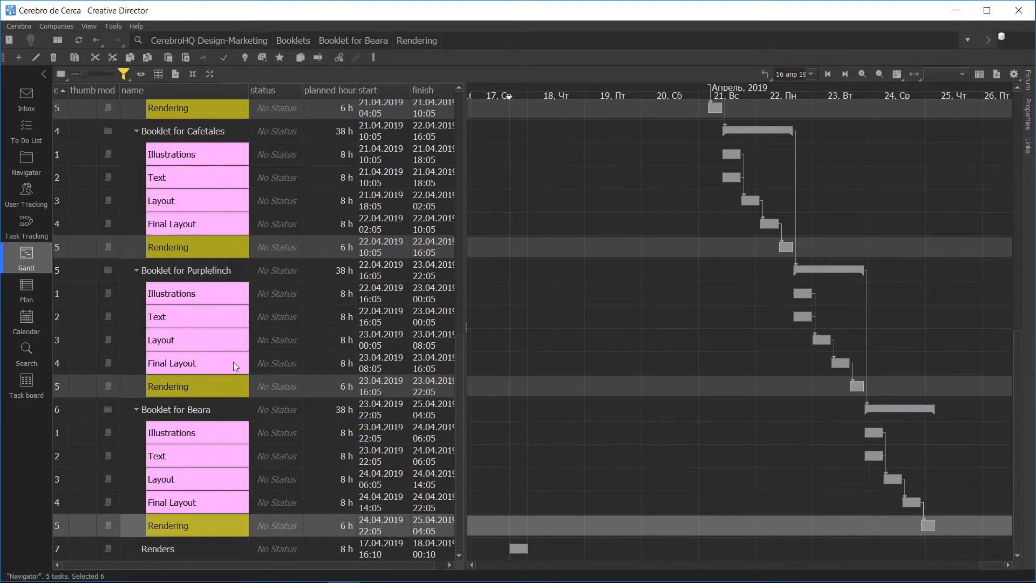
Paste the copied Rendering references into the Renders task
{"action": "left_click", "coordinate": [166, 552]}
{"action": "right_click", "coordinate": [169, 548]}
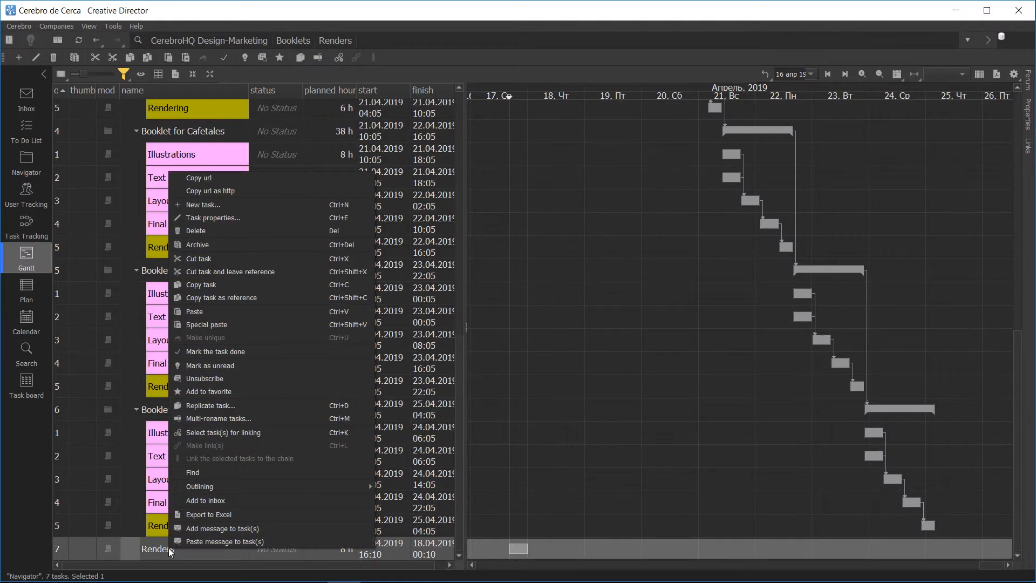
{"action": "left_click", "coordinate": [196, 319]}
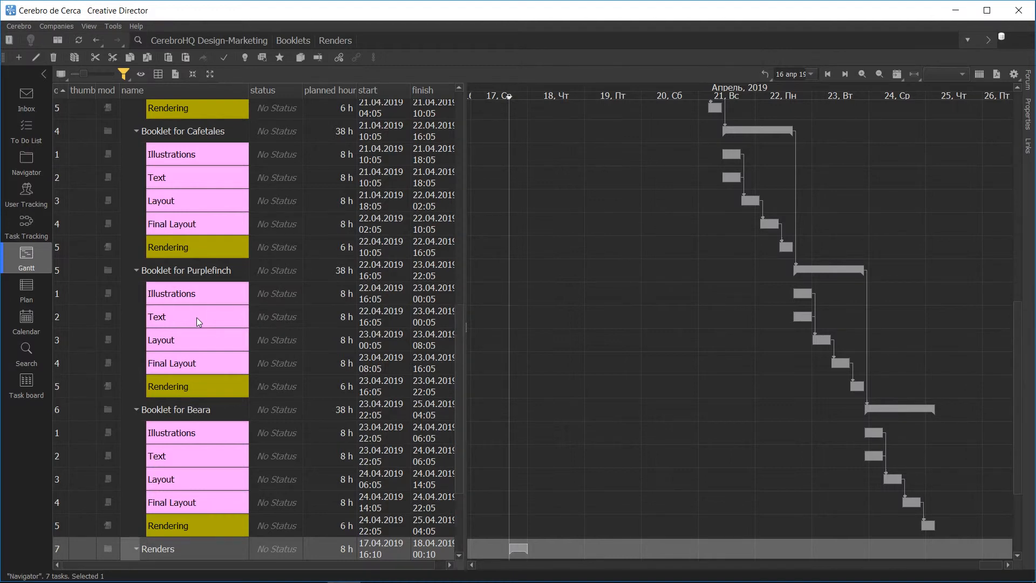
{"action": "scroll", "coordinate": [209, 438], "scroll_direction": "down", "scroll_amount": 2}
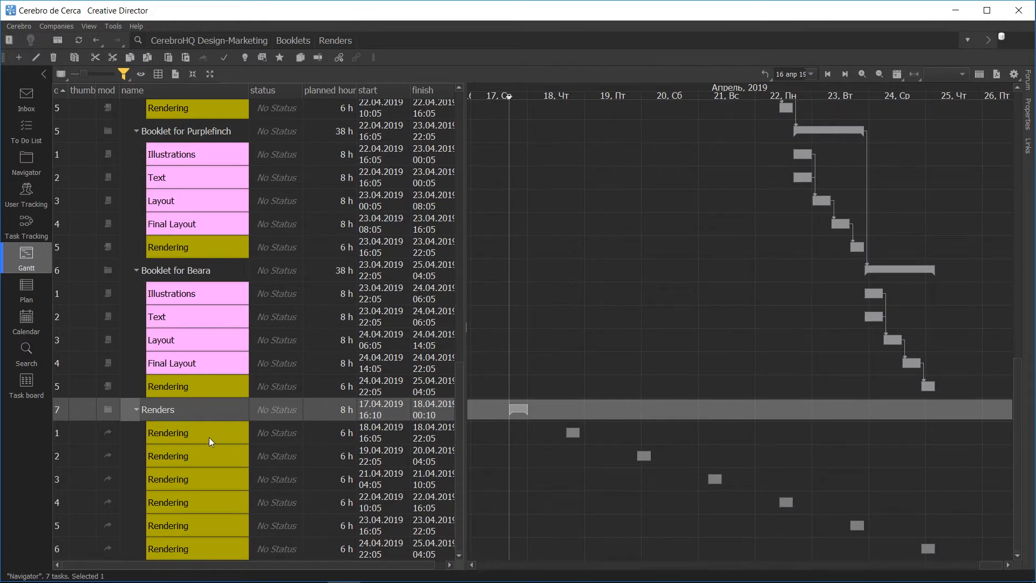
Set the planned hours of the sixth Rendering reference under Renders, belonging to Booklet for Beara, to 10 h
{"action": "left_click", "coordinate": [220, 548]}
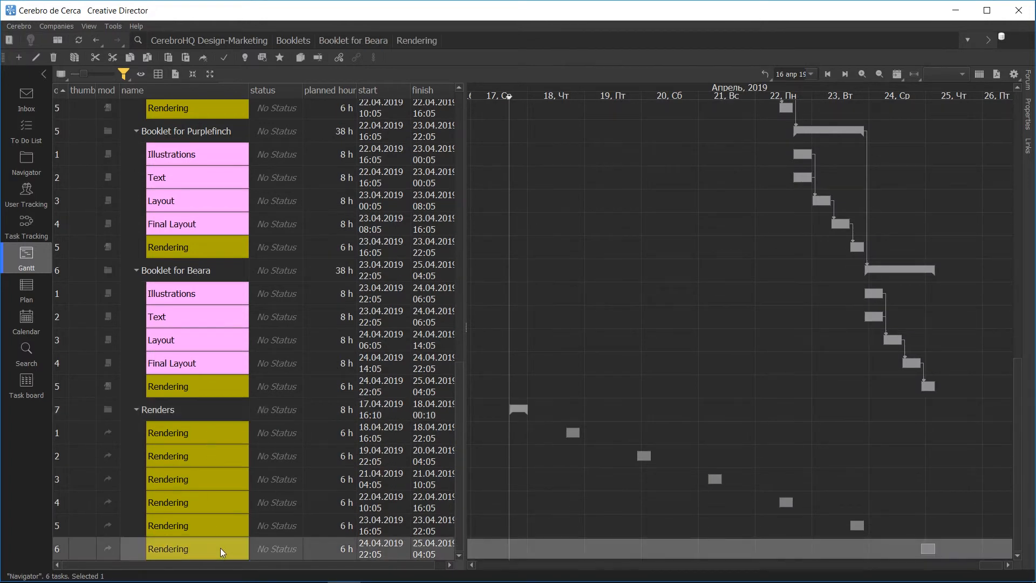
{"action": "double_click", "coordinate": [338, 548]}
{"action": "left_click", "coordinate": [359, 545]}
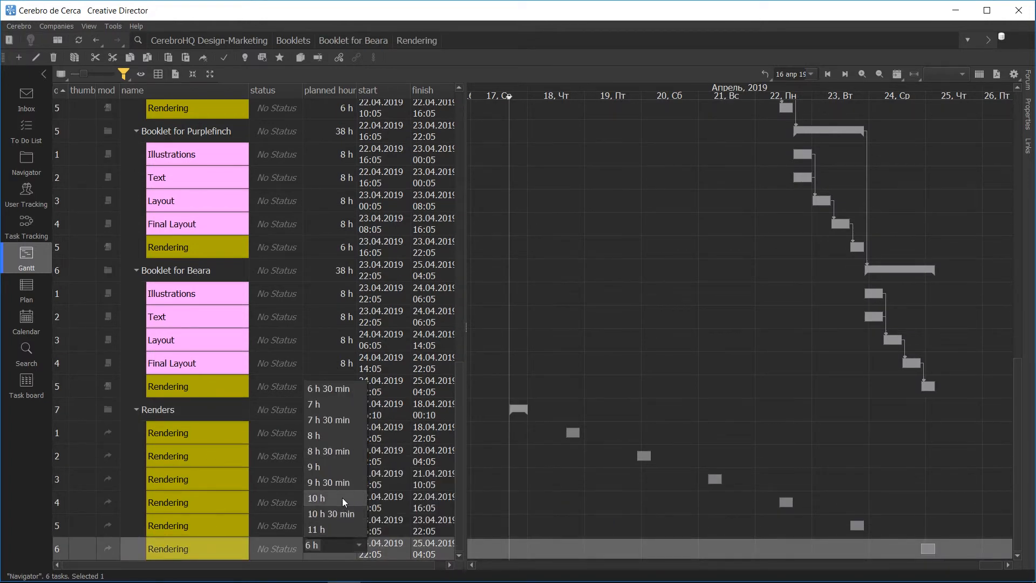
{"action": "left_click", "coordinate": [342, 498]}
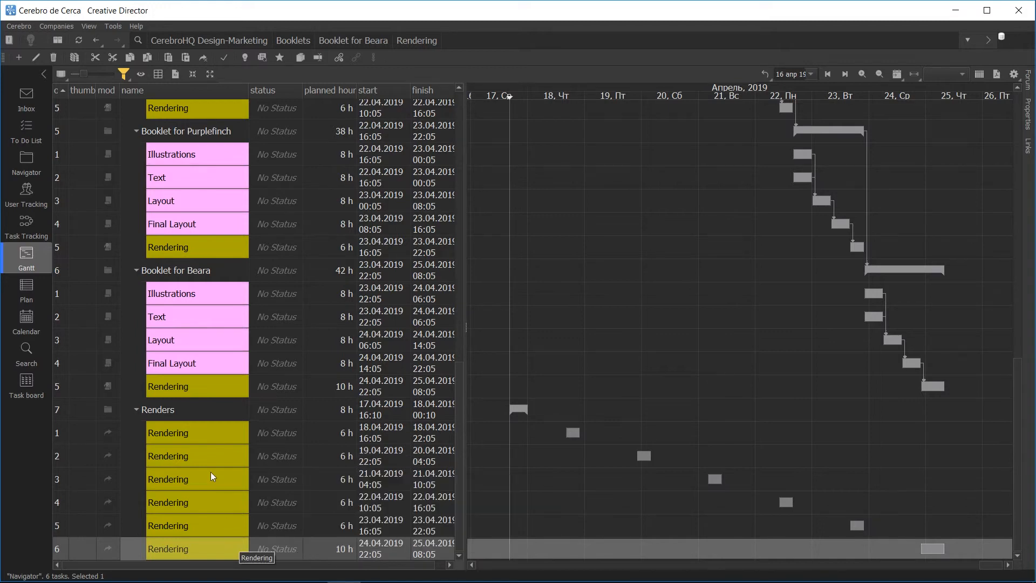
Collapse the six booklet tasks from Booklet for Beara up to Booklet for Client Presentation, leaving Renders expanded
{"action": "left_click", "coordinate": [136, 270]}
{"action": "left_click", "coordinate": [136, 256]}
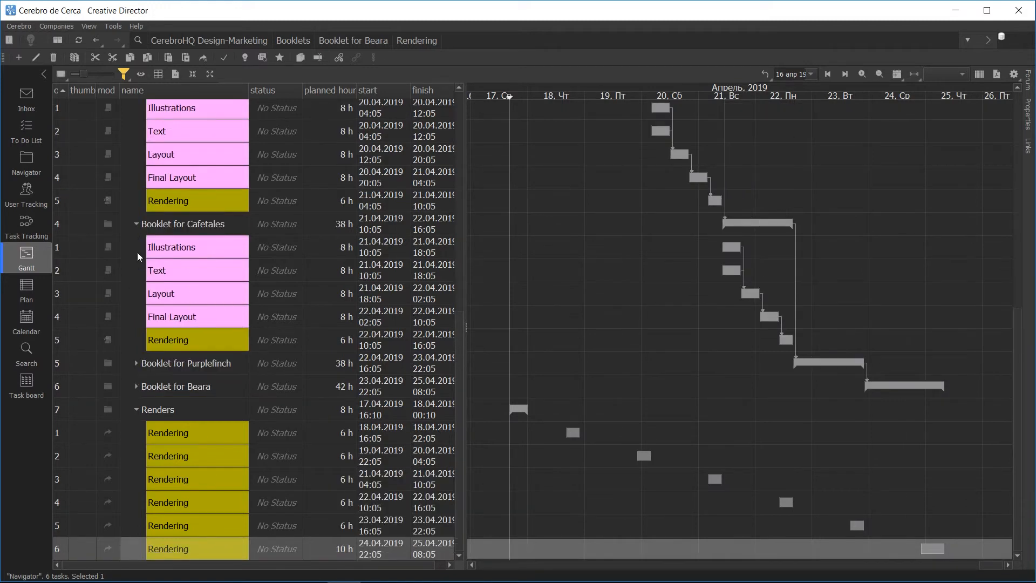
{"action": "left_click", "coordinate": [136, 220]}
{"action": "left_click", "coordinate": [136, 194]}
{"action": "left_click", "coordinate": [136, 171]}
{"action": "left_click", "coordinate": [136, 155]}
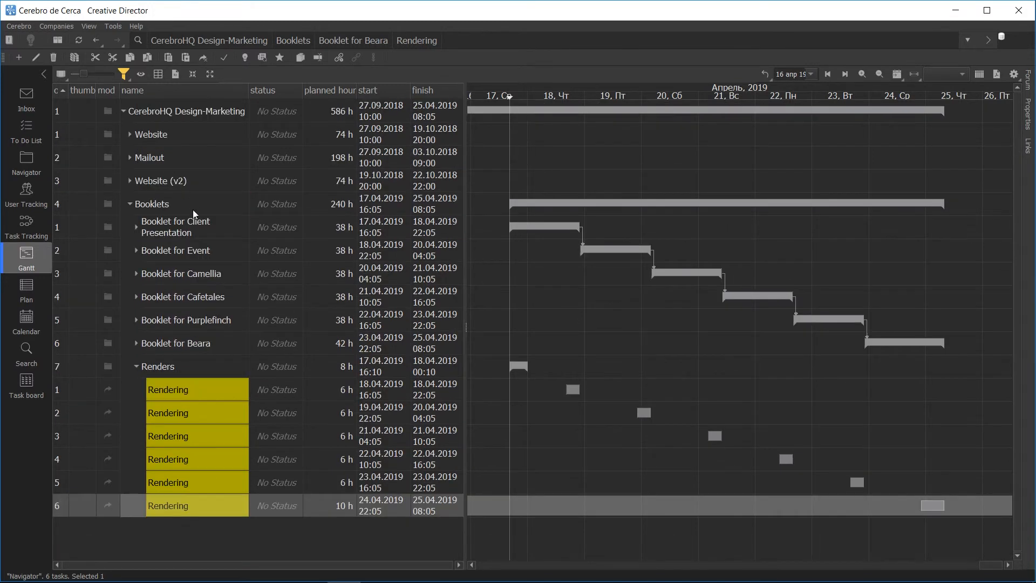
Copy the six tasks from Booklet for Client Presentation through Booklet for Beara as a source of names
{"action": "left_click", "coordinate": [180, 225]}
{"action": "left_click", "coordinate": [185, 343], "text": "shift"}
{"action": "right_click", "coordinate": [185, 343]}
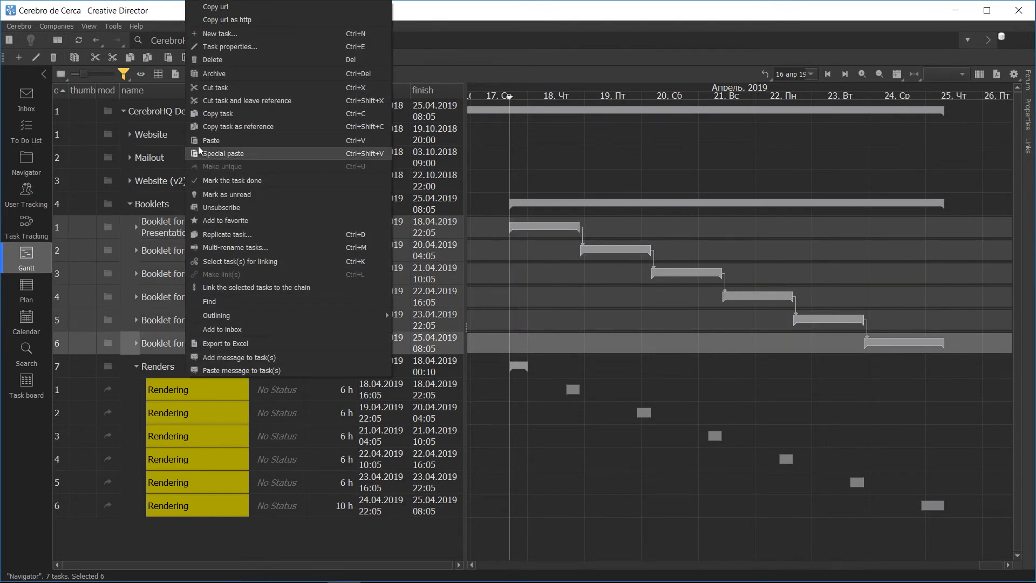
{"action": "left_click", "coordinate": [209, 113]}
{"action": "mouse_move", "coordinate": [238, 580]}
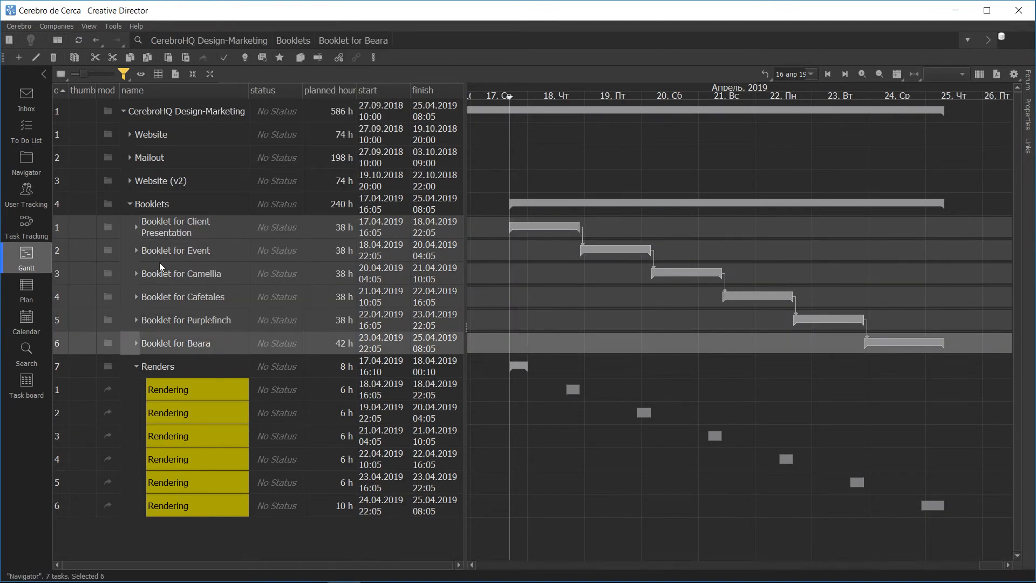
Multi-rename the six Rendering references under Renders with the template [N] - [B], appending the copied booklet names
{"action": "left_click", "coordinate": [206, 387]}
{"action": "left_click", "coordinate": [199, 505], "text": "shift"}
{"action": "right_click", "coordinate": [199, 505]}
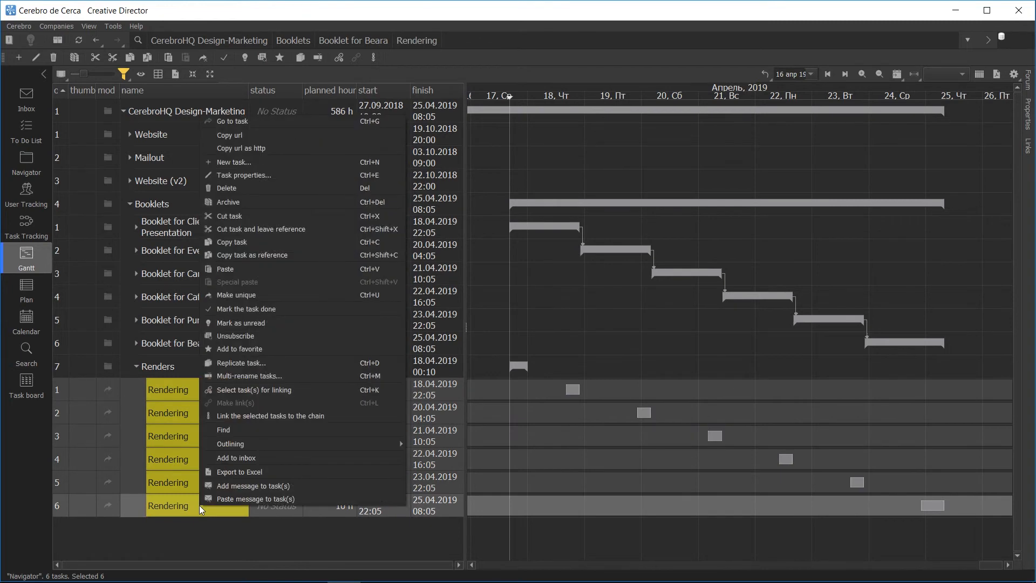
{"action": "left_click", "coordinate": [228, 378]}
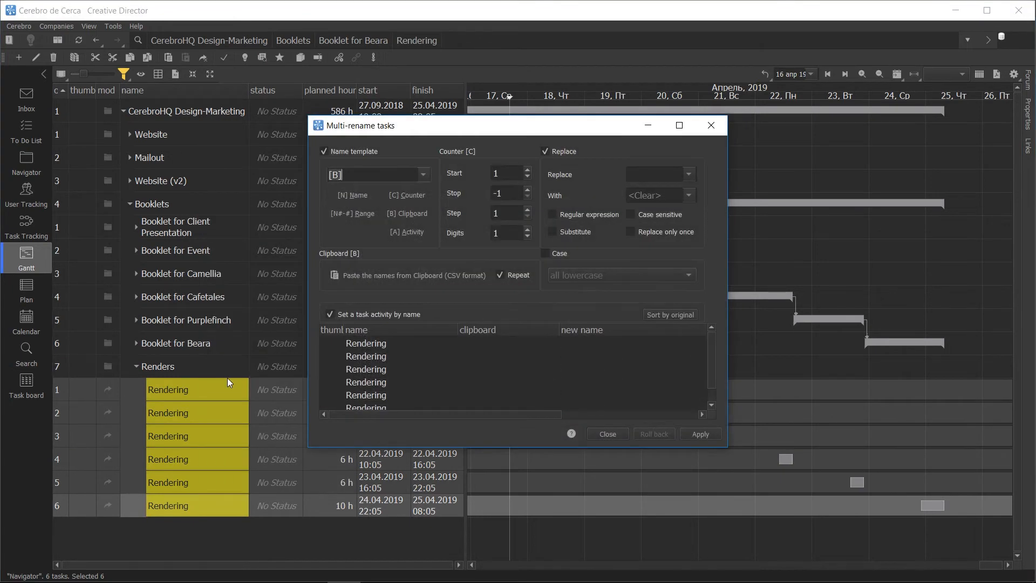
{"action": "left_click", "coordinate": [361, 195]}
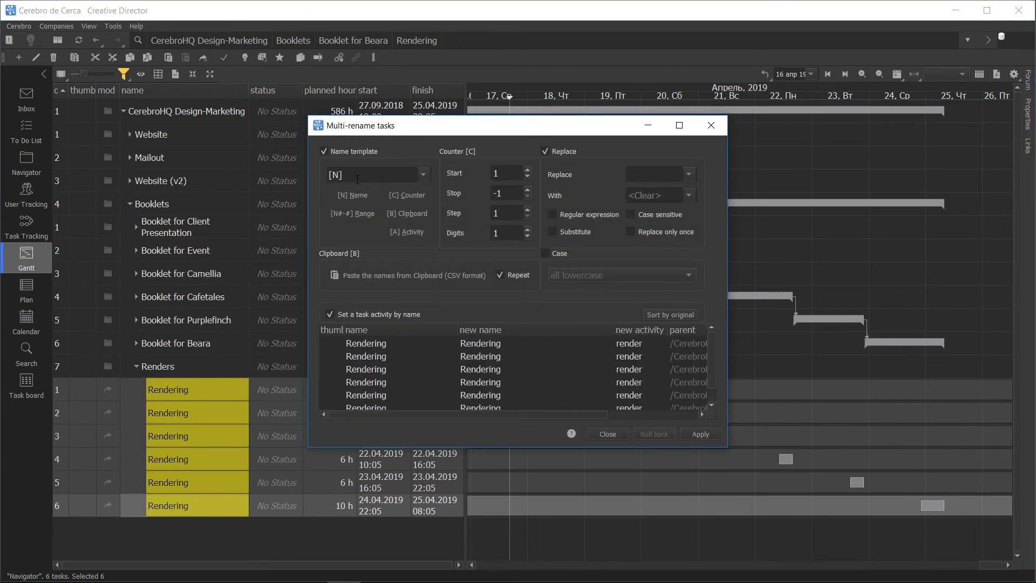
{"action": "left_click", "coordinate": [357, 180]}
{"action": "type", "text": "-"}
{"action": "left_click", "coordinate": [407, 213]}
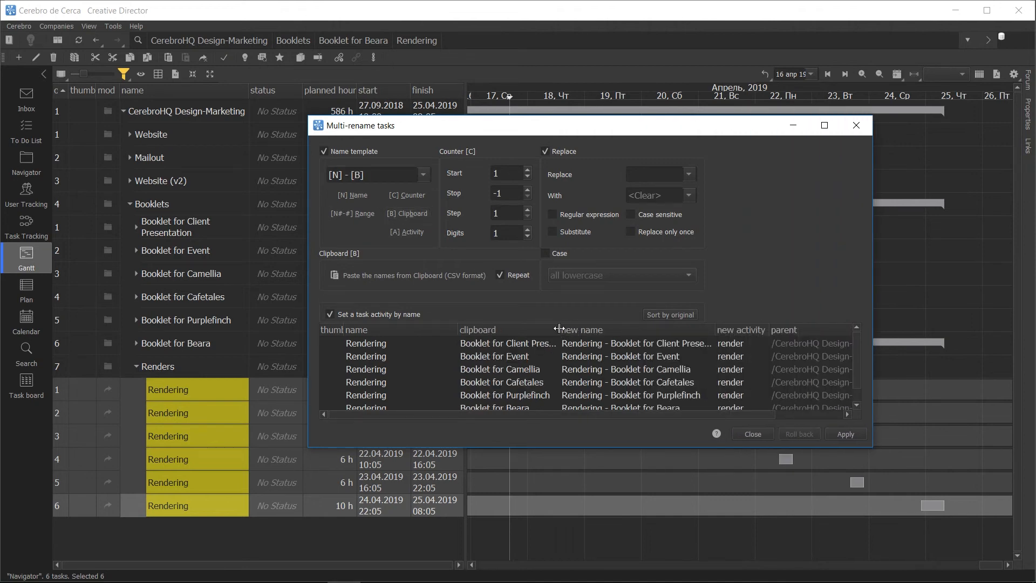
{"action": "left_click_drag", "start_coordinate": [558, 328], "coordinate": [594, 329]}
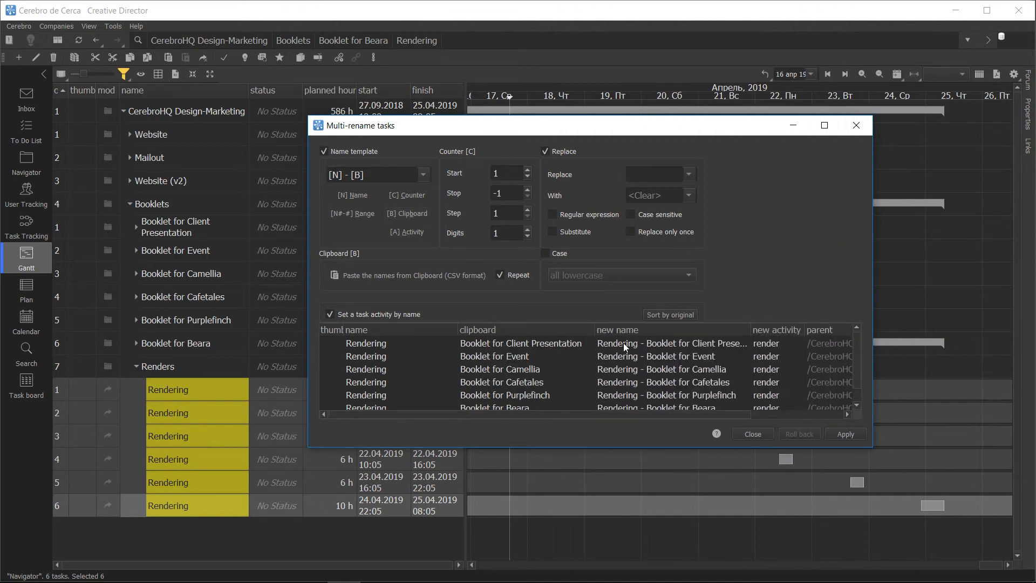
{"action": "scroll", "coordinate": [665, 377], "scroll_direction": "down", "scroll_amount": 1}
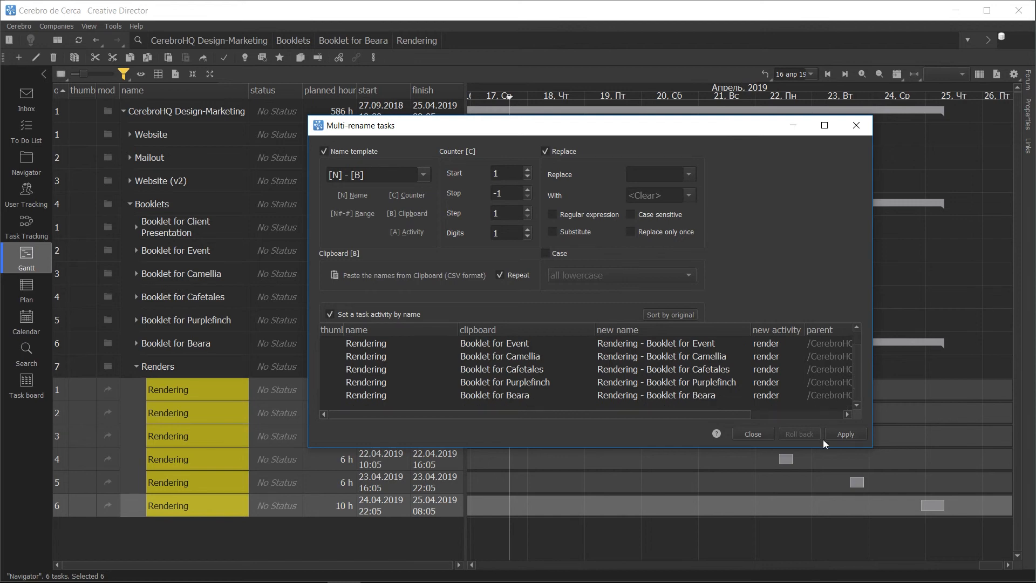
{"action": "left_click", "coordinate": [845, 434]}
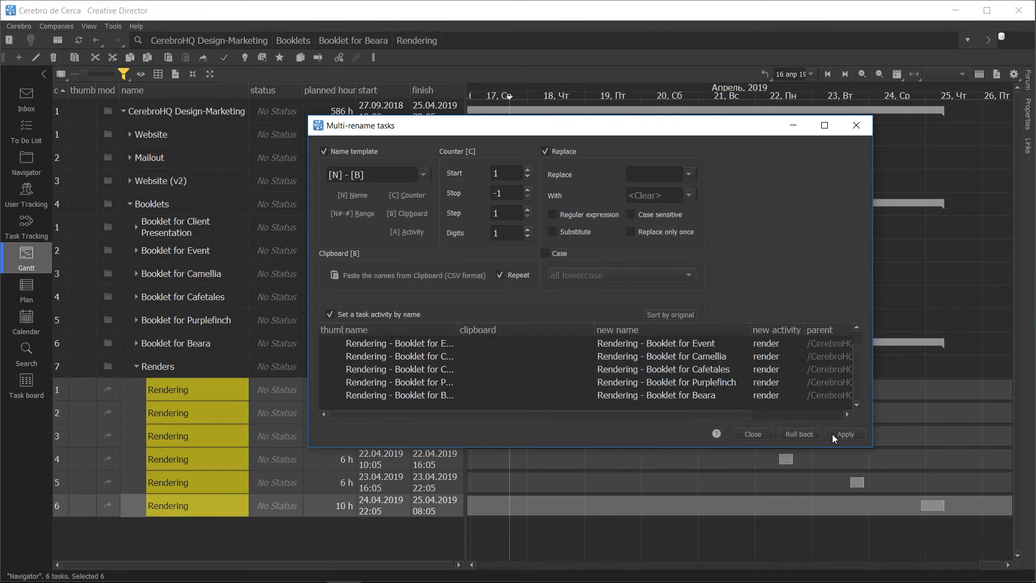
{"action": "left_click", "coordinate": [741, 433]}
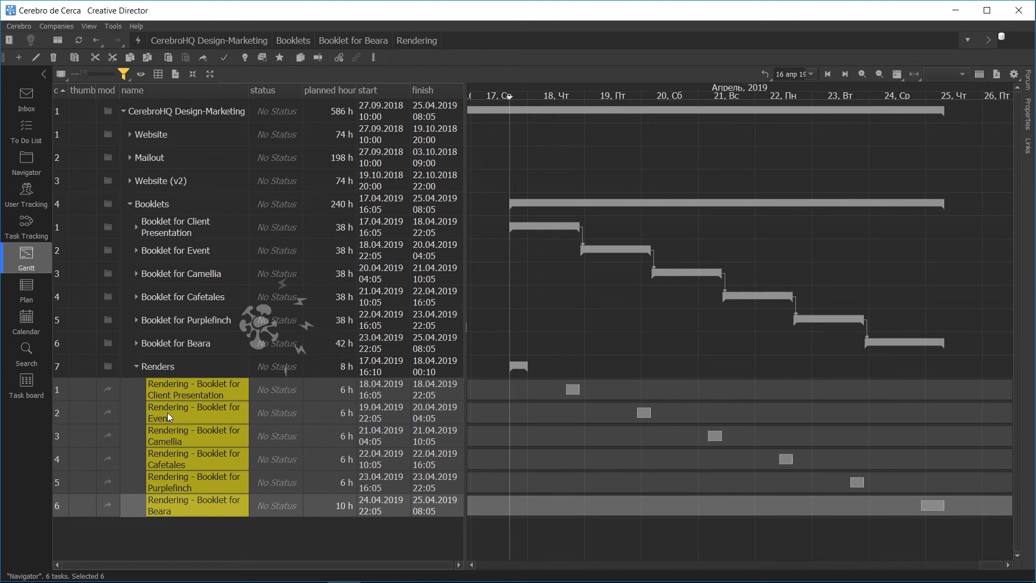
Go to the original task behind the Rendering - Booklet for Purplefinch reference
{"action": "left_click", "coordinate": [167, 506]}
{"action": "left_click", "coordinate": [168, 482]}
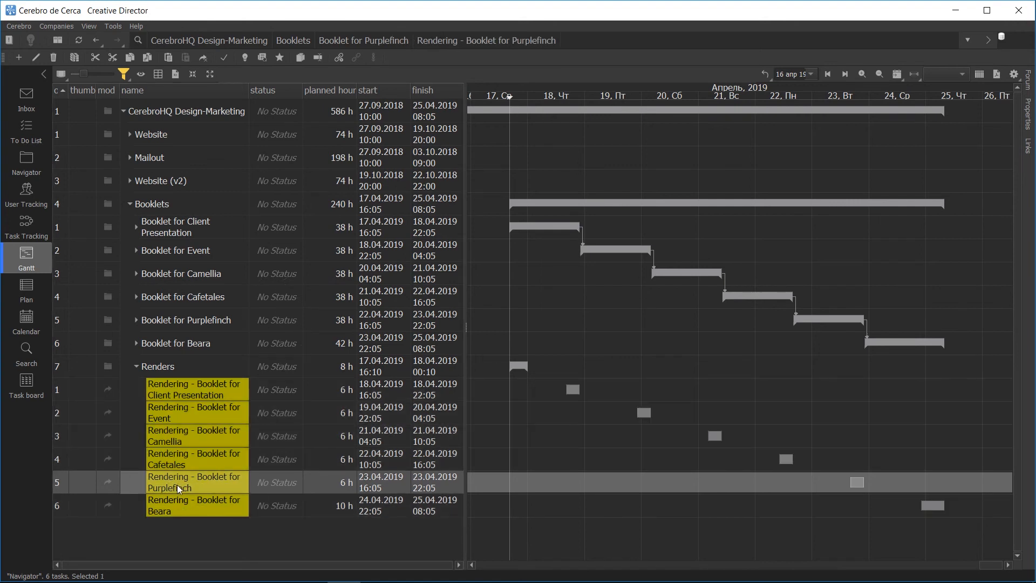
{"action": "right_click", "coordinate": [177, 484]}
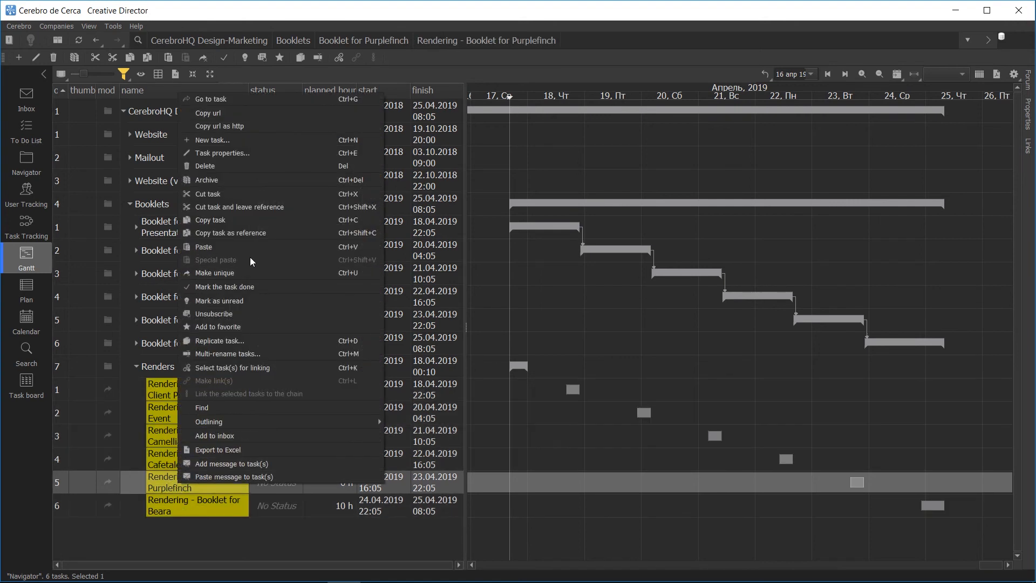
{"action": "left_click", "coordinate": [251, 98]}
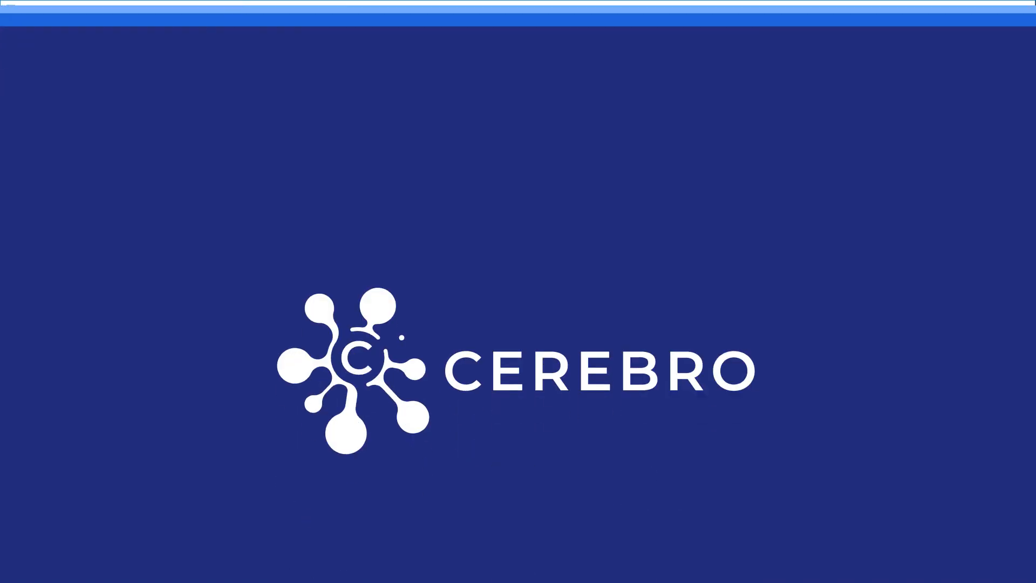